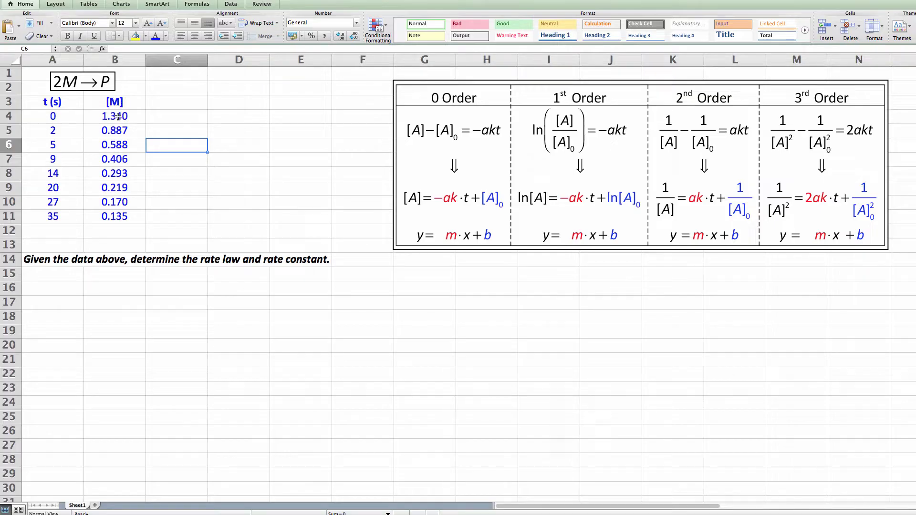
Highlight the t (s) and [M] headings and the initial concentration 1.340.
drag(66, 118, 94, 118)
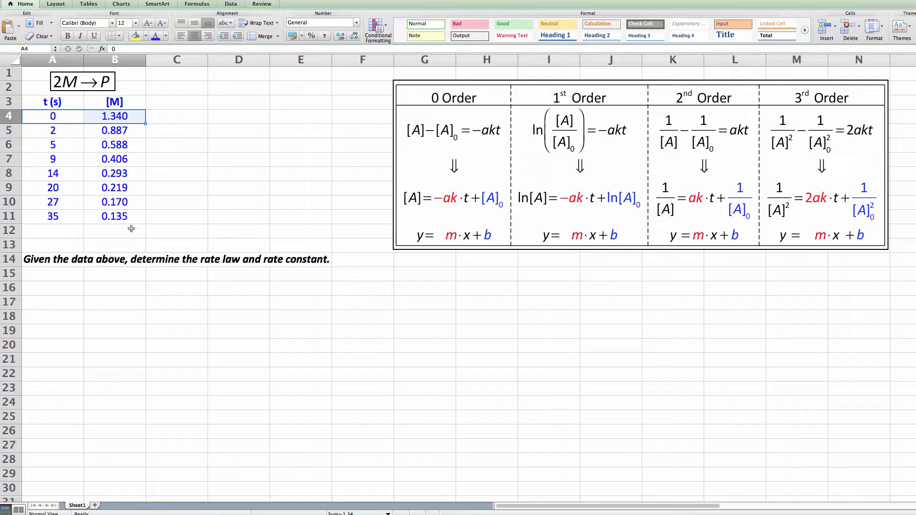
click(164, 180)
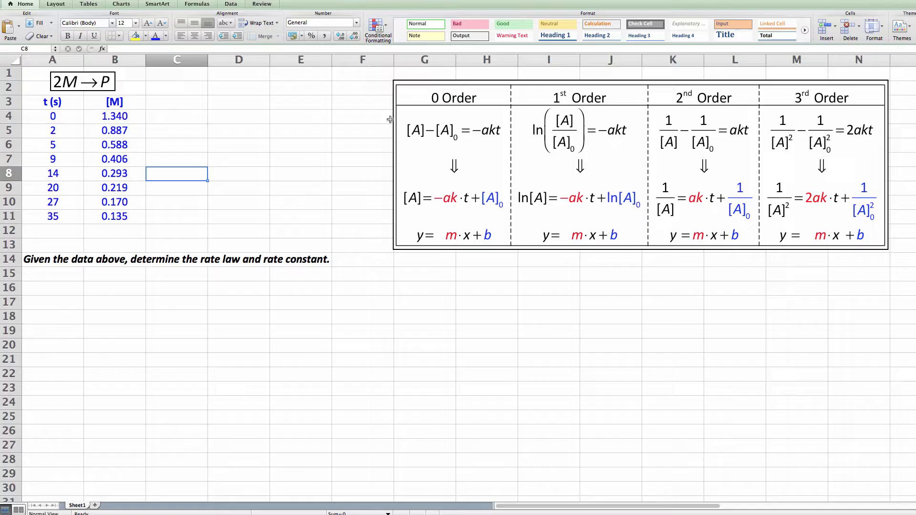
click(112, 102)
click(56, 102)
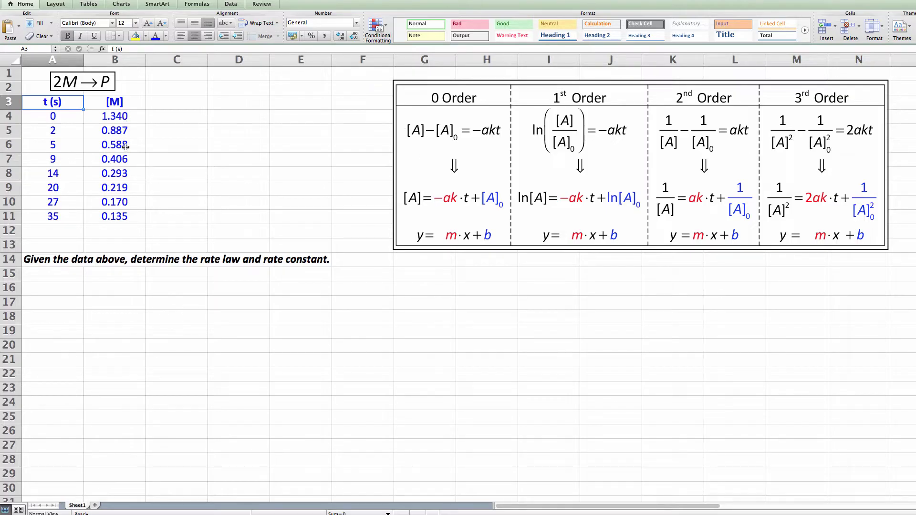
click(118, 118)
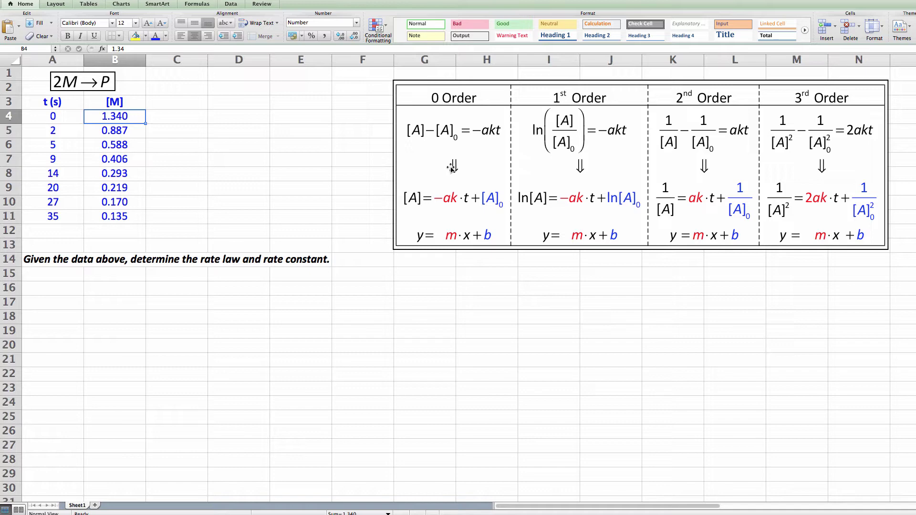
Insert a marked scatter chart of [M] versus time, move it below the question, then delete it.
click(55, 117)
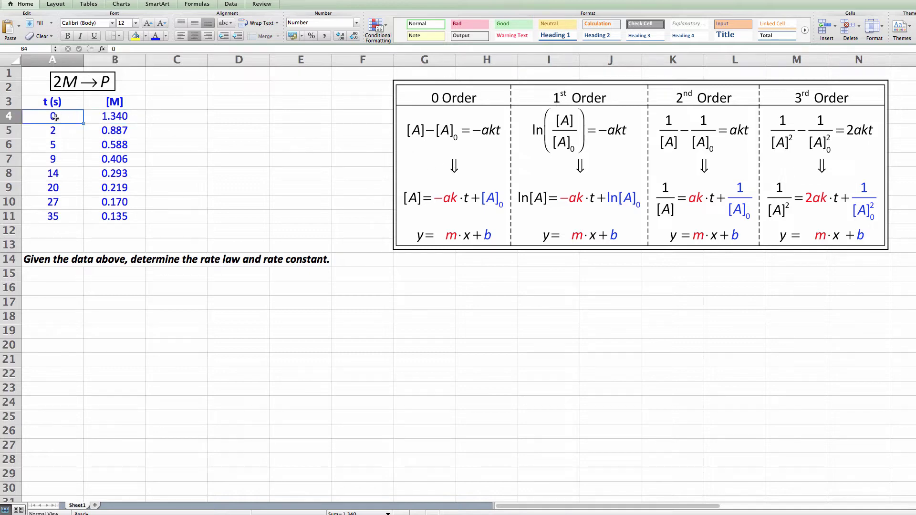
drag(55, 117, 107, 215)
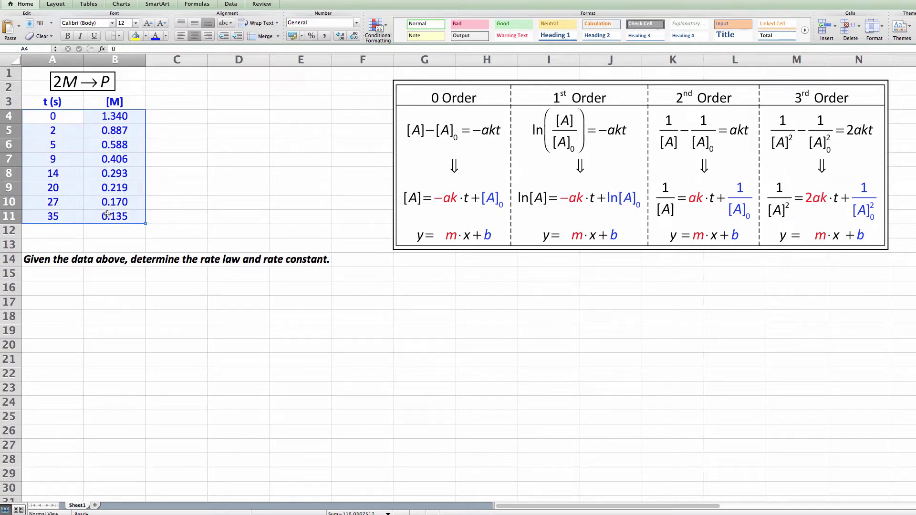
click(121, 4)
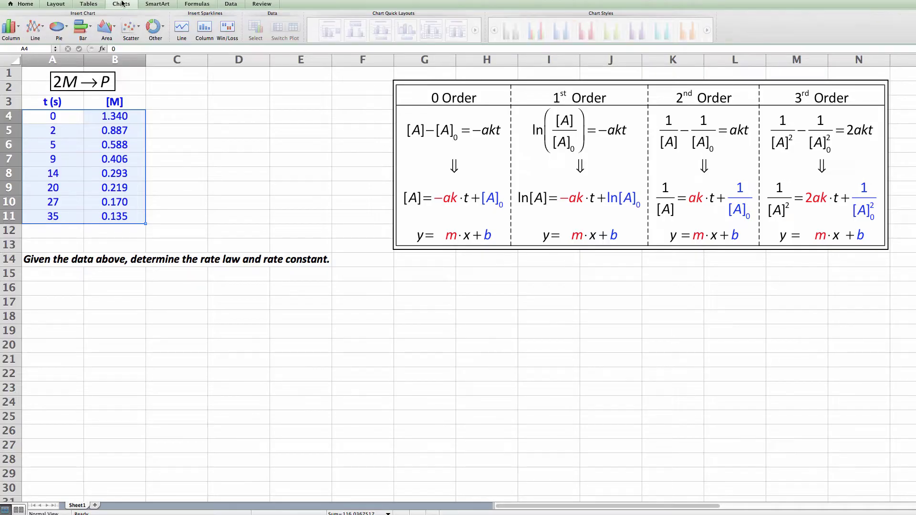
click(133, 32)
click(95, 77)
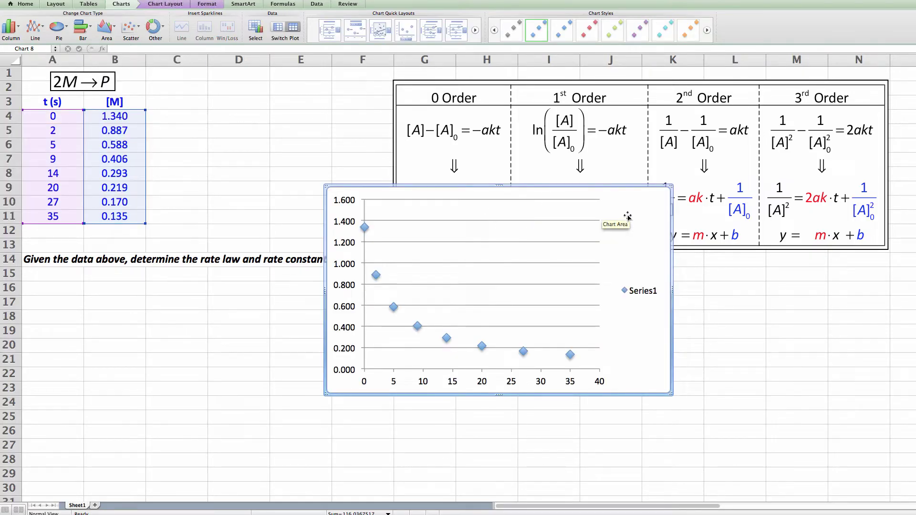
drag(627, 216, 387, 299)
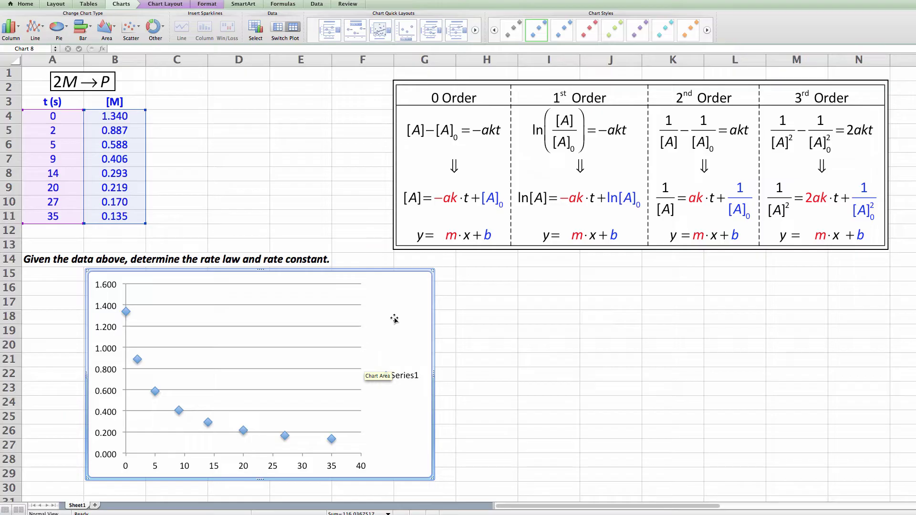
key(Delete)
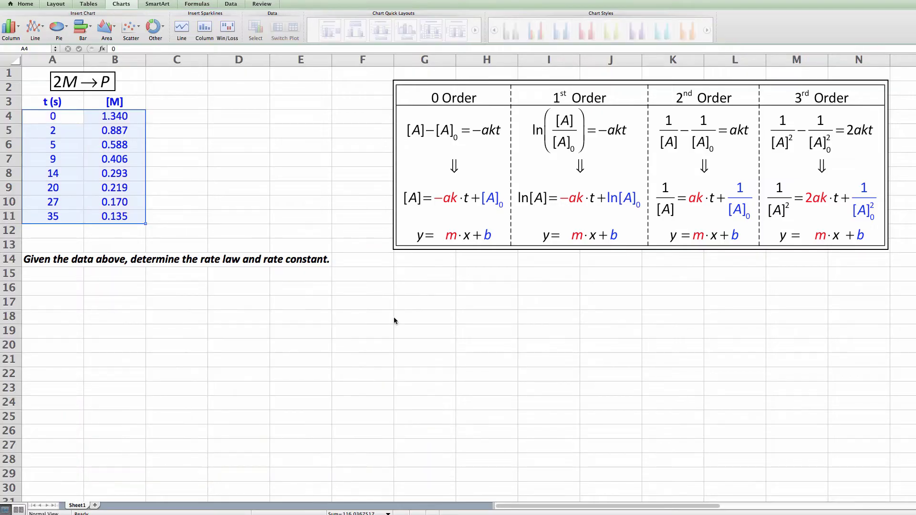
Enter the heading ln[M] in cell C3.
click(394, 321)
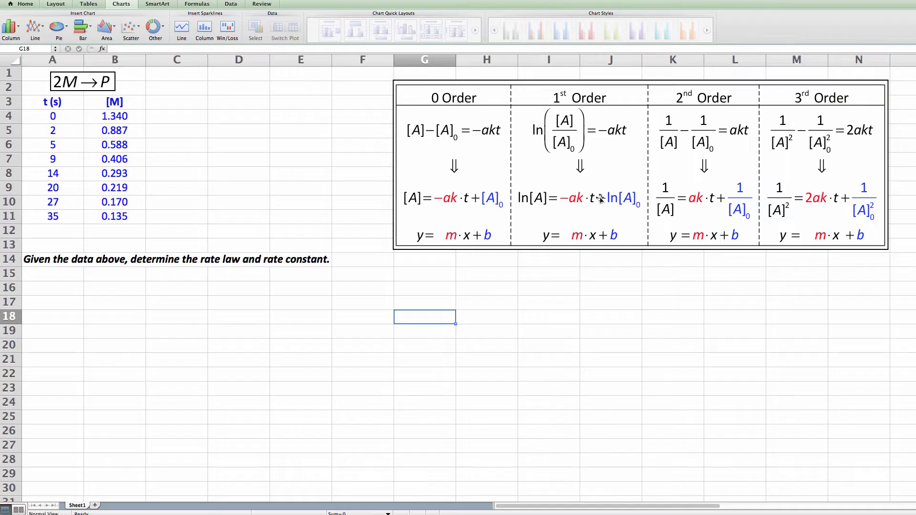
click(179, 100)
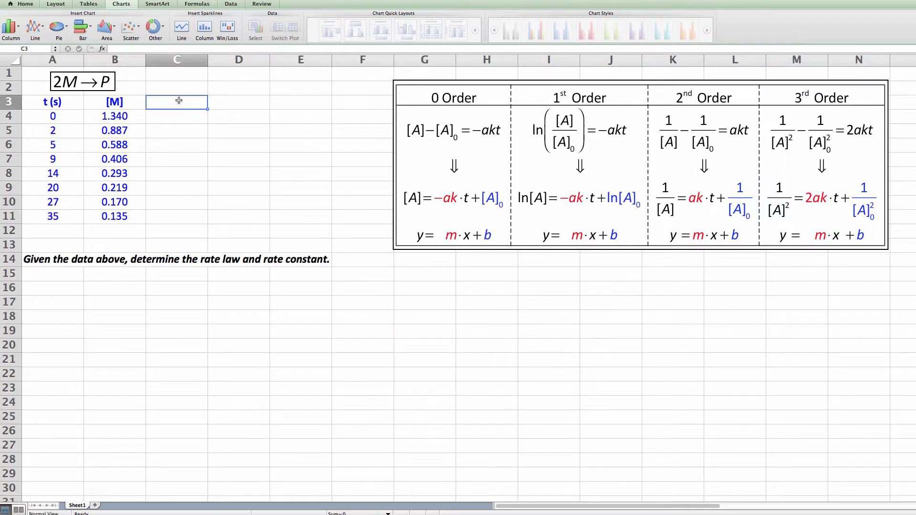
double_click(179, 100)
text(ln[M)
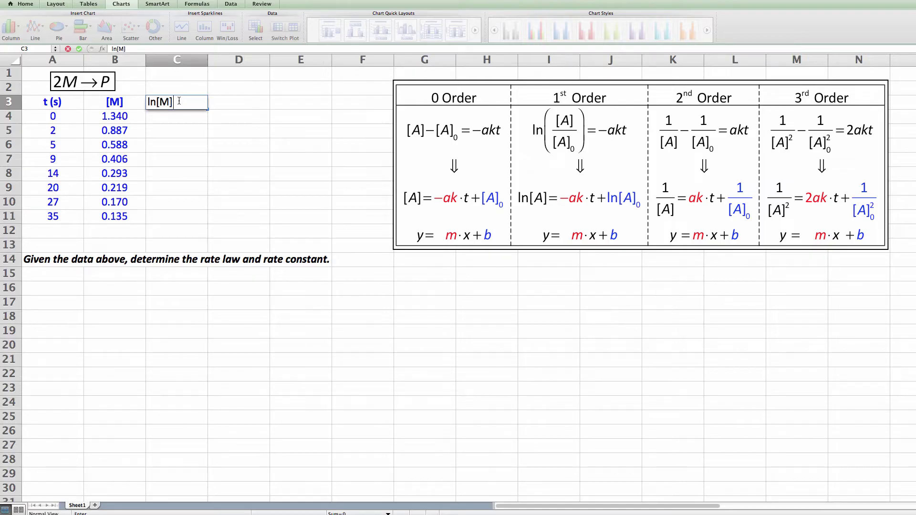
text(])
key(Return)
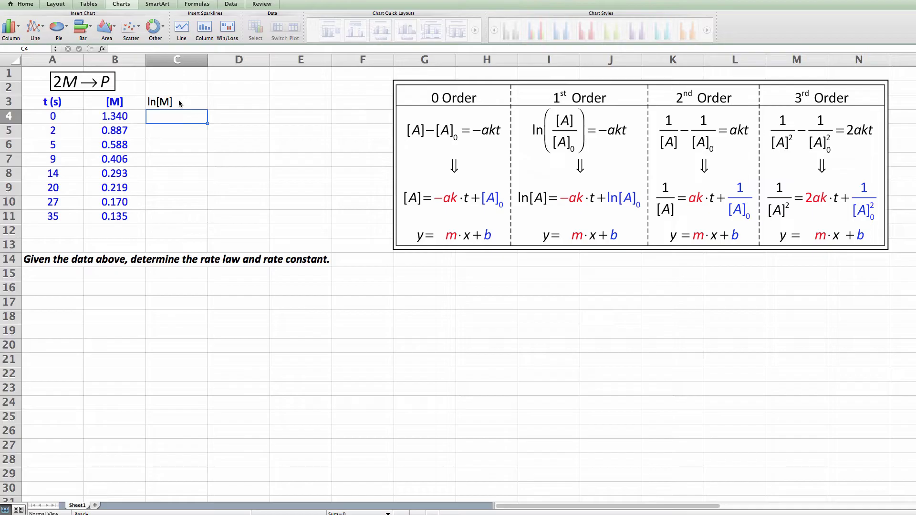
Enter =ln(B4) in C4 and fill it down through C11.
text(=)
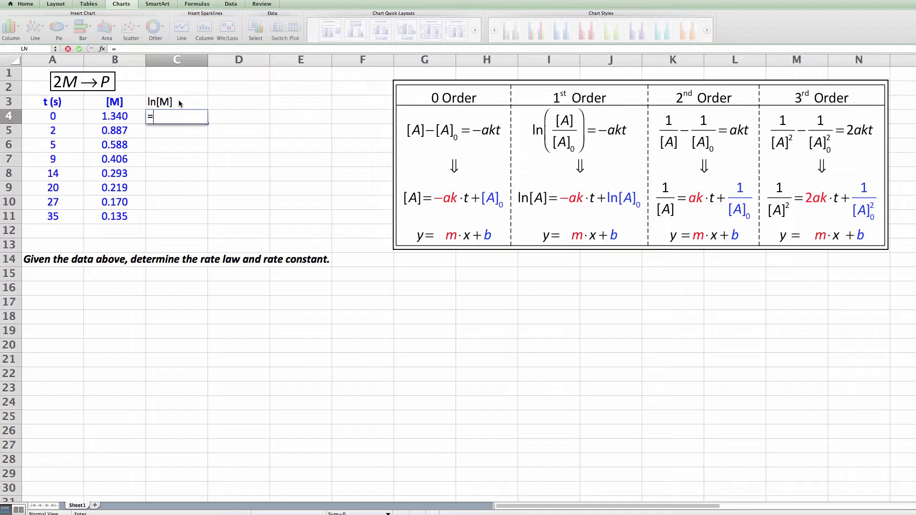
text(ln()
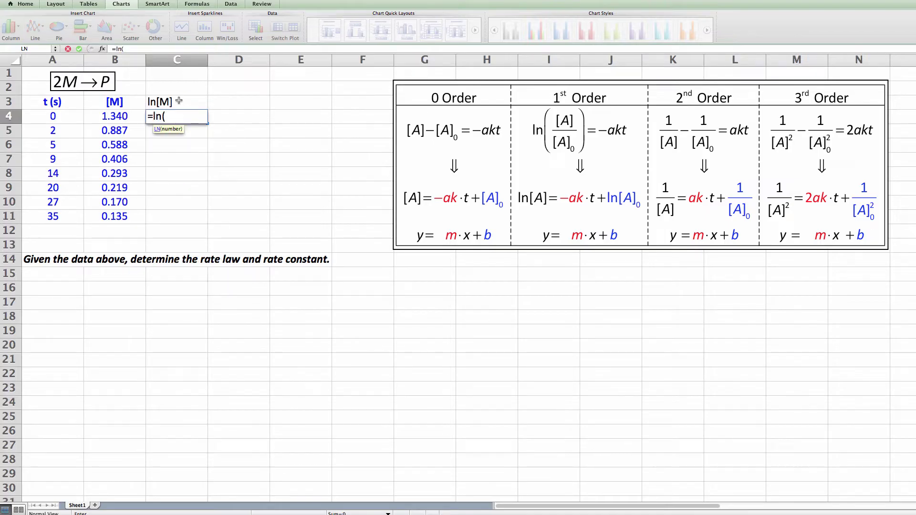
click(136, 123)
drag(136, 123, 115, 120)
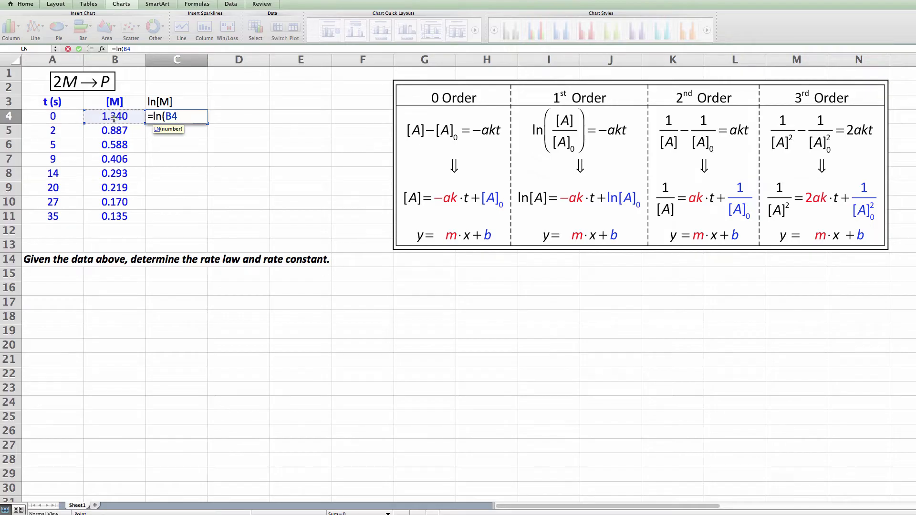
text())
key(Return)
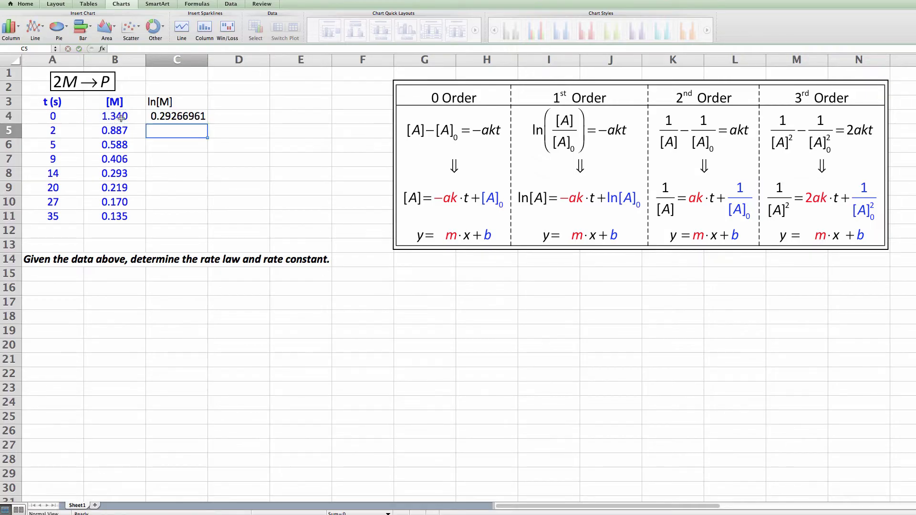
click(169, 116)
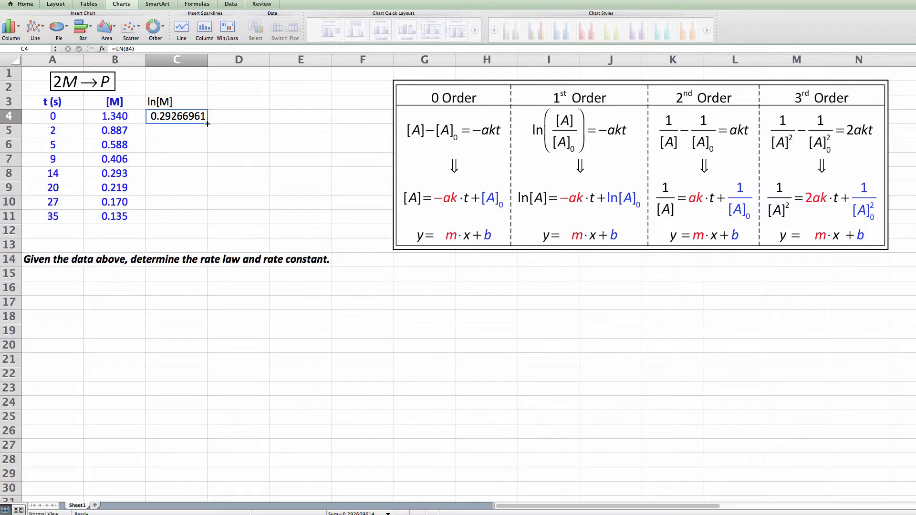
drag(208, 124, 207, 220)
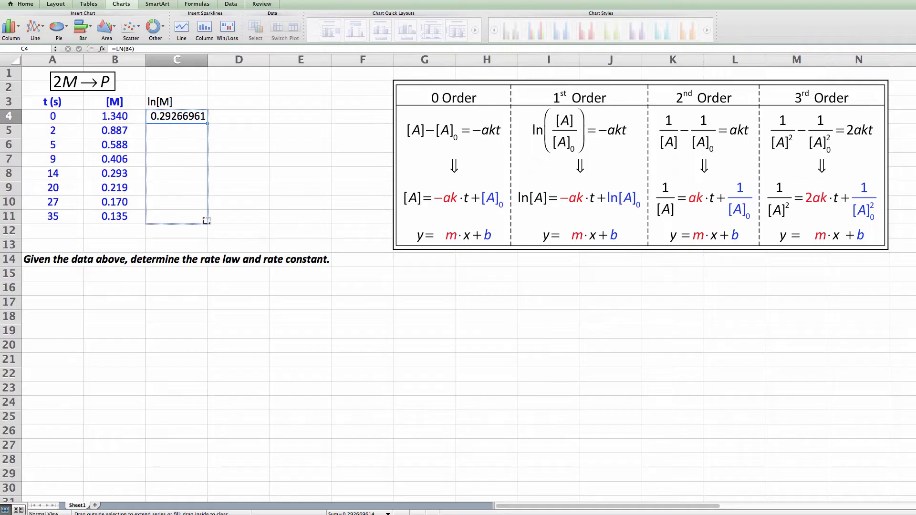
drag(207, 220, 207, 220)
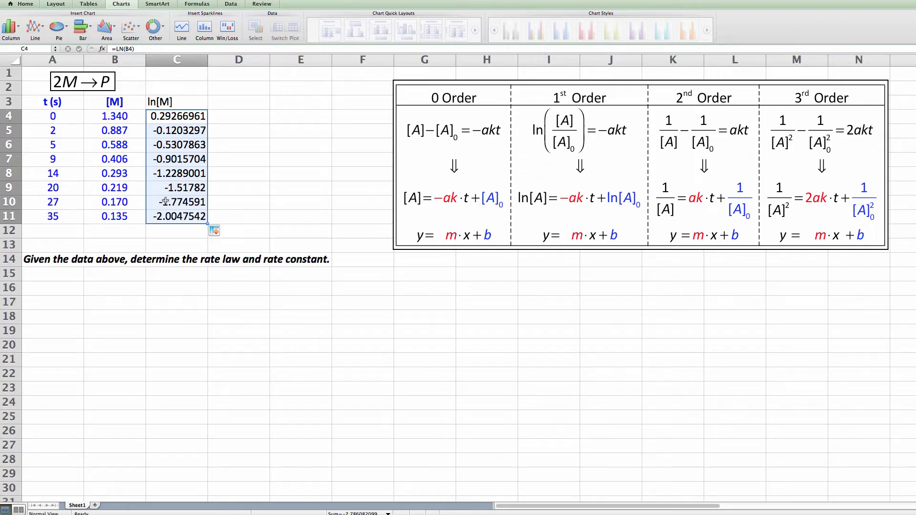
click(183, 99)
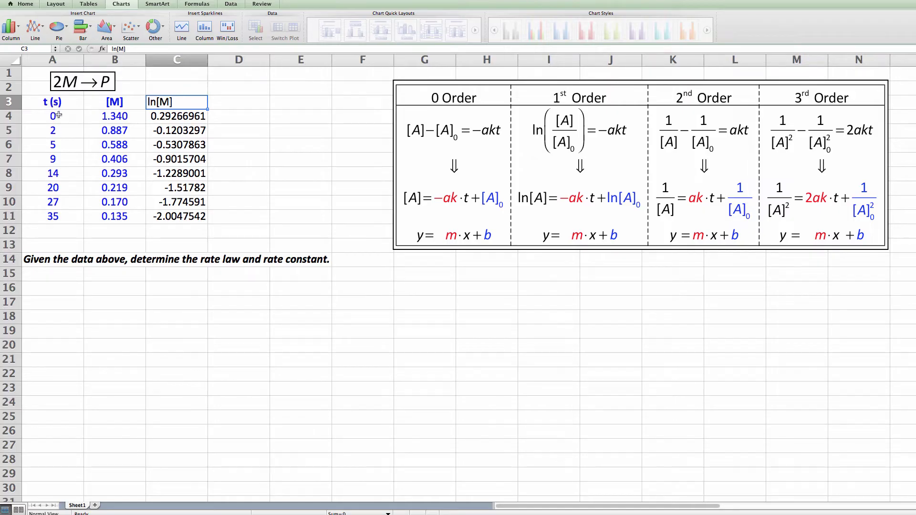
drag(57, 115, 66, 212)
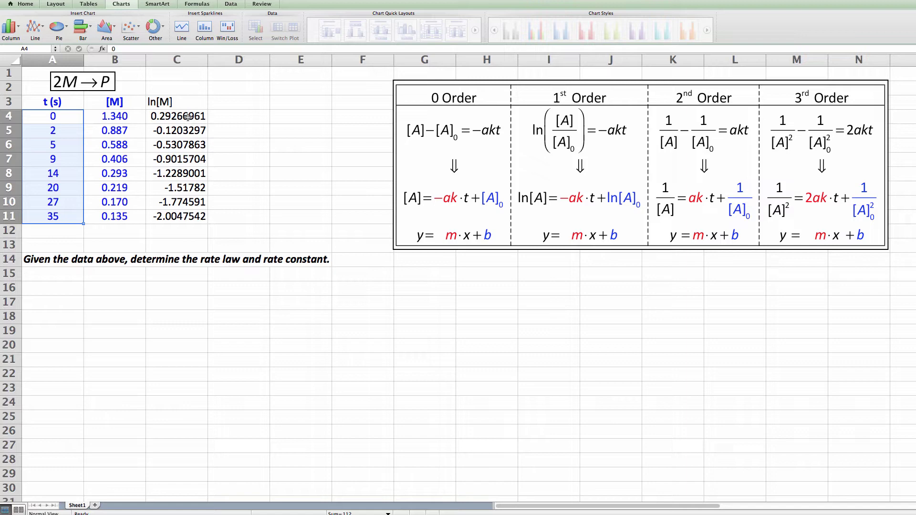
drag(187, 116, 186, 216)
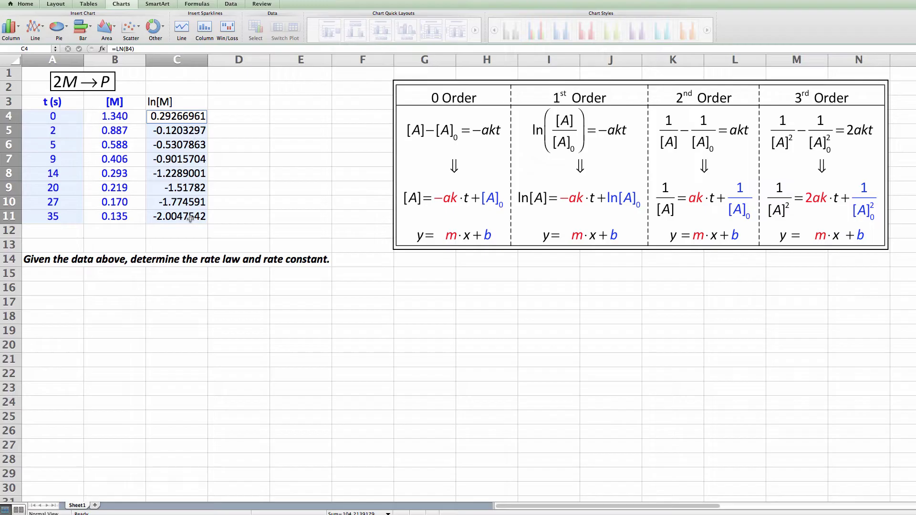
click(131, 29)
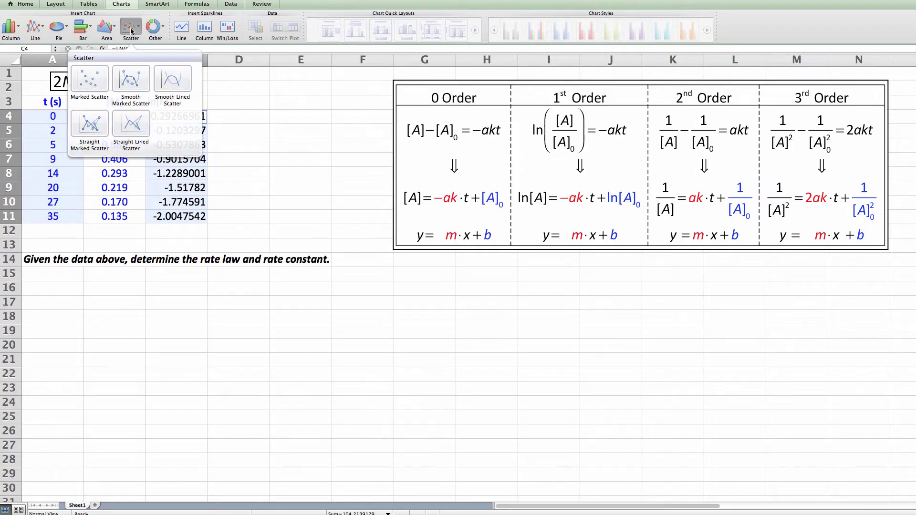
click(86, 83)
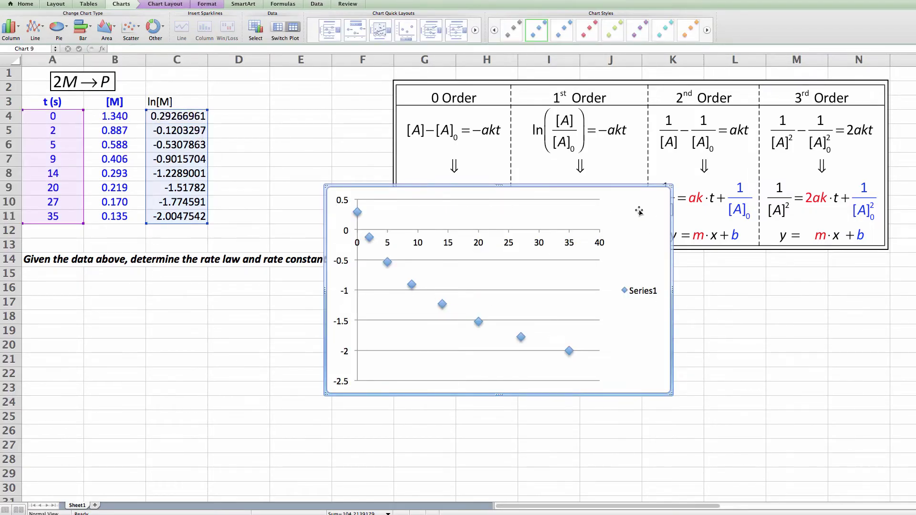
drag(640, 212, 389, 298)
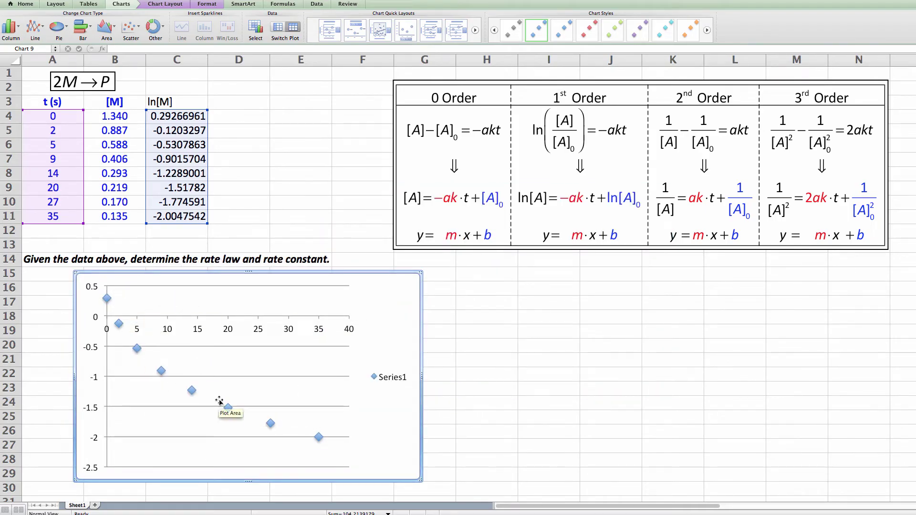
mouse_move(193, 391)
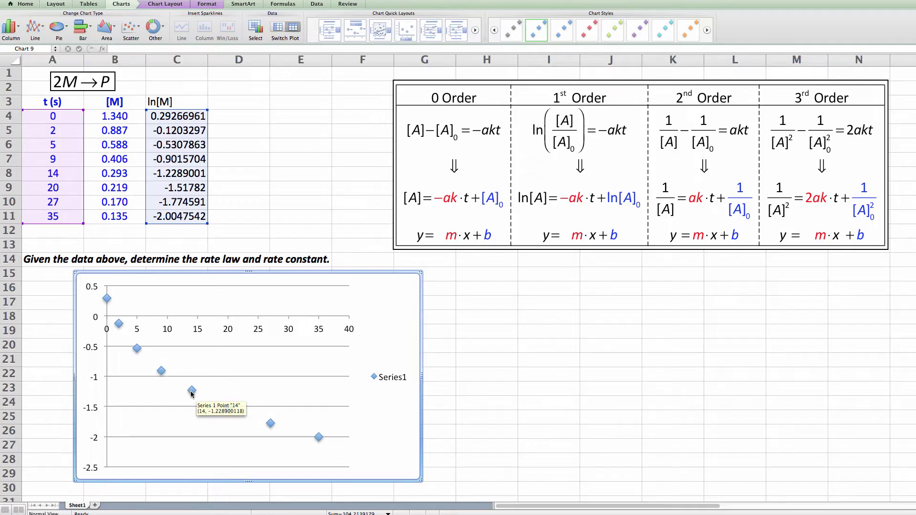
Add a default linear trendline to the ln[M] scatter plot, then delete the whole chart.
right_click(191, 393)
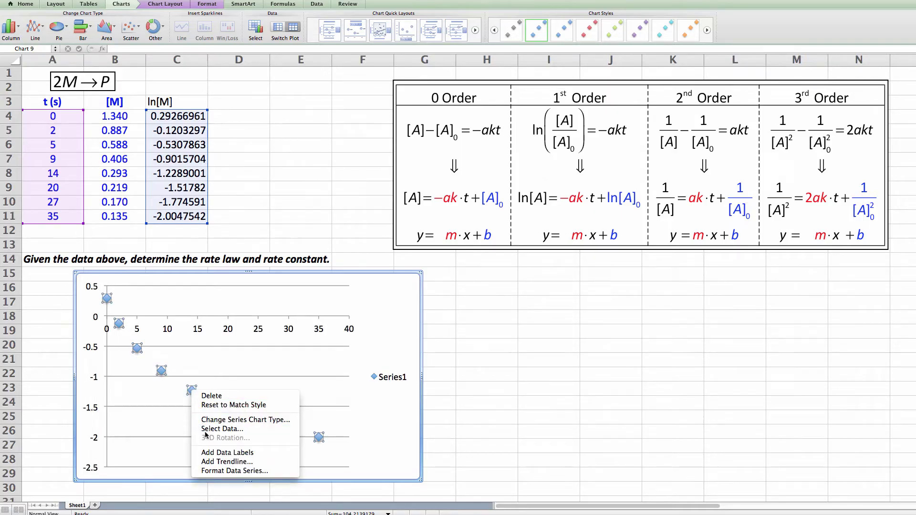
click(213, 463)
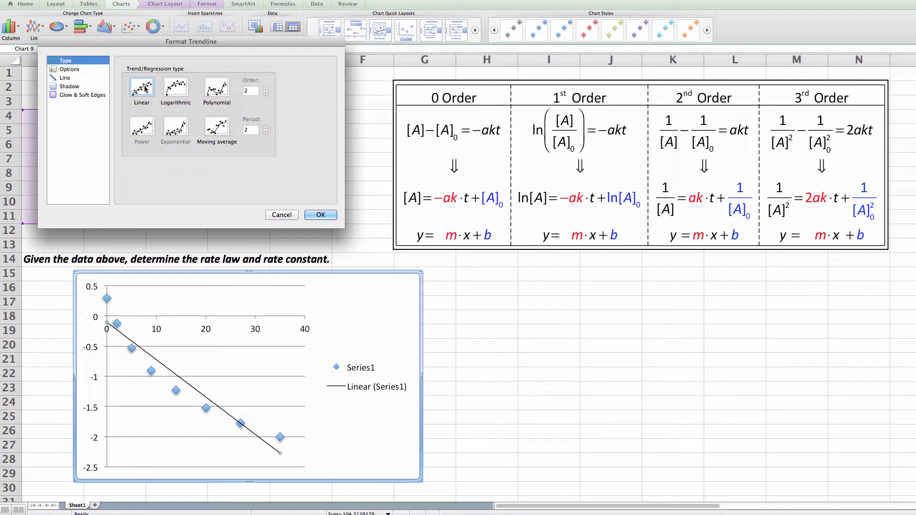
click(321, 215)
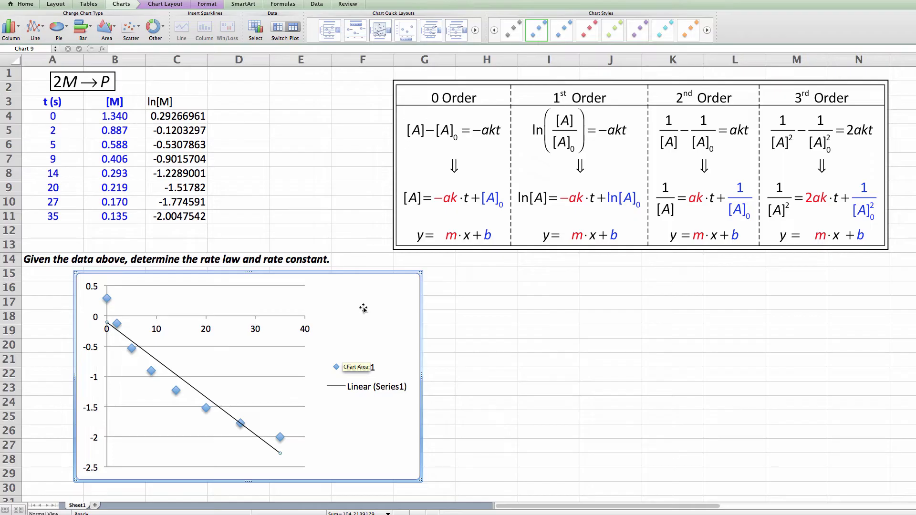
click(364, 309)
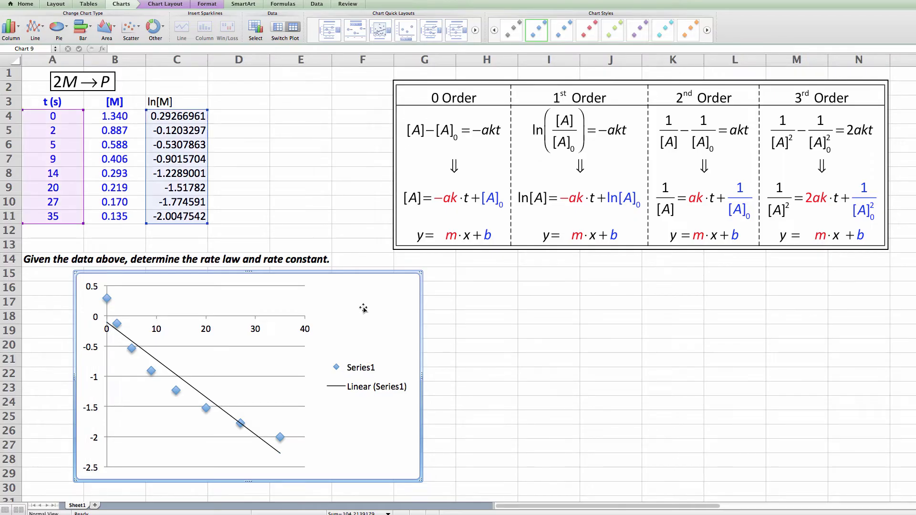
key(Delete)
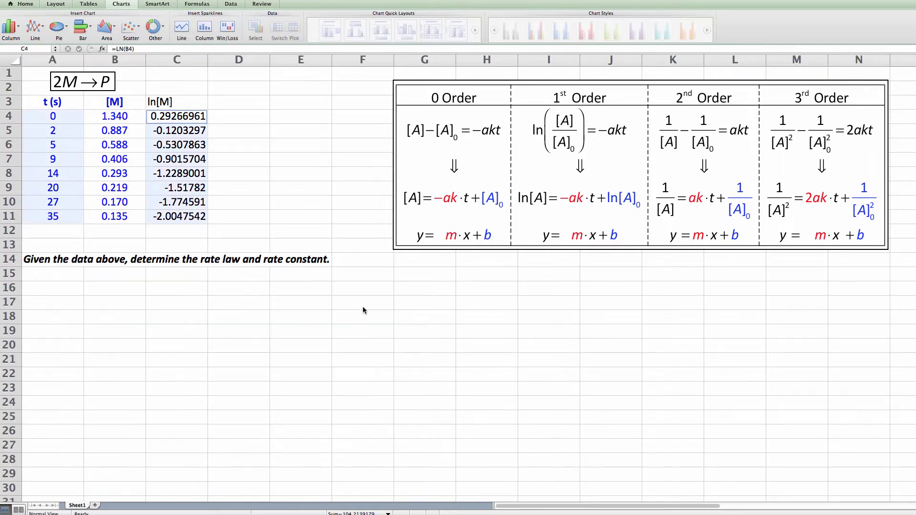
Enter the heading 1/[M] in cell D3.
click(232, 103)
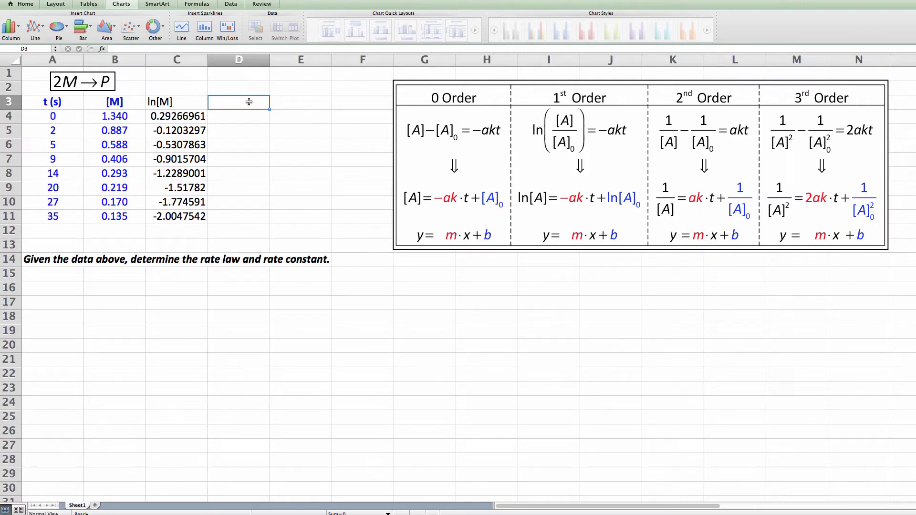
text(1/[)
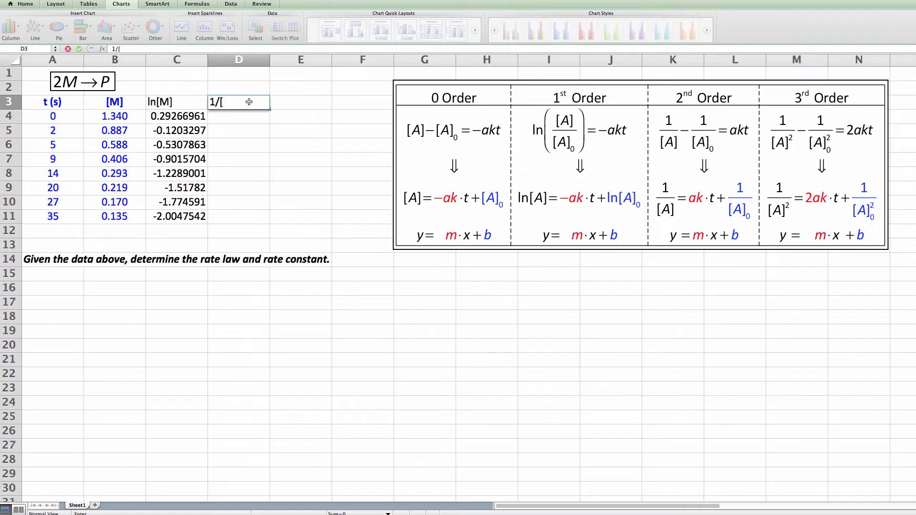
text(M)
click(229, 116)
Enter =1/B4 in D4 and fill it down through D11.
text(=)
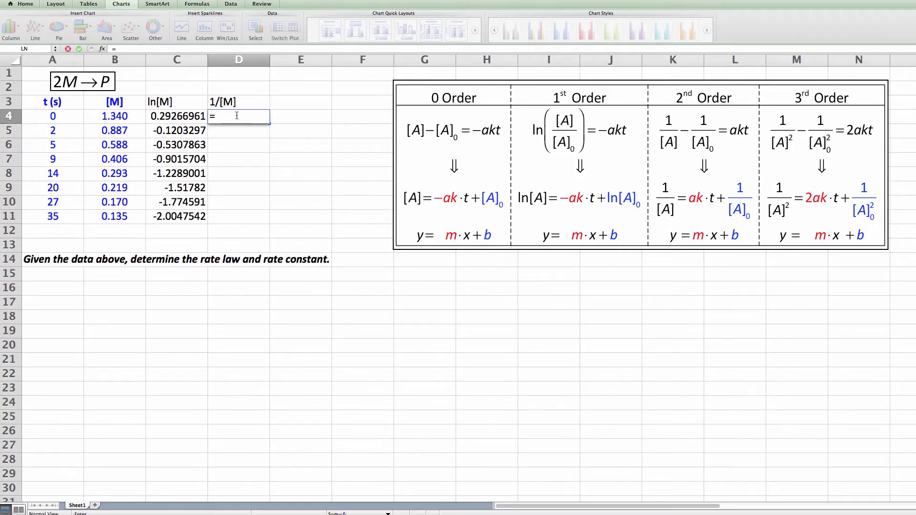
text(1/)
click(115, 119)
key(Return)
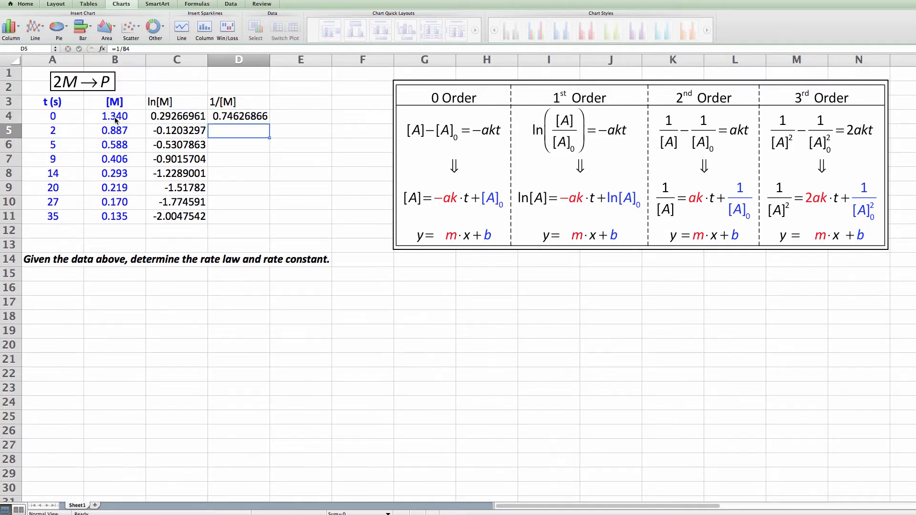
click(248, 117)
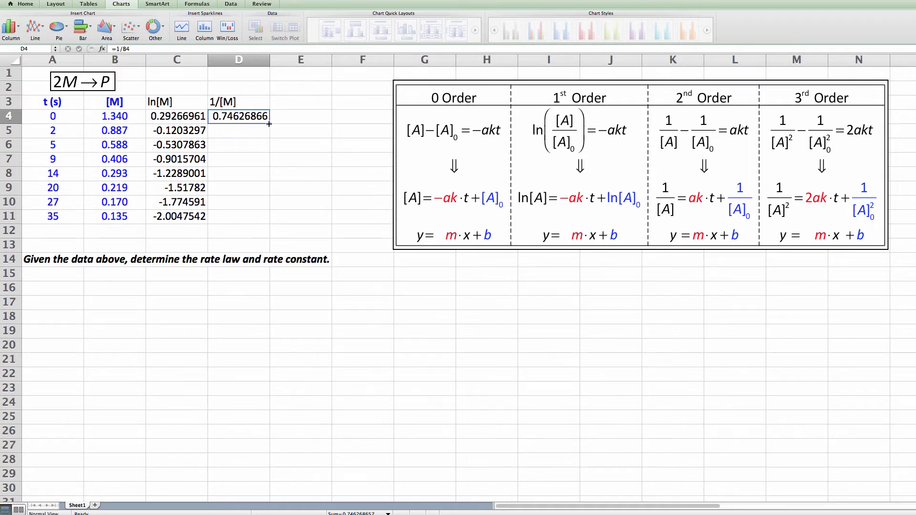
drag(268, 124, 268, 224)
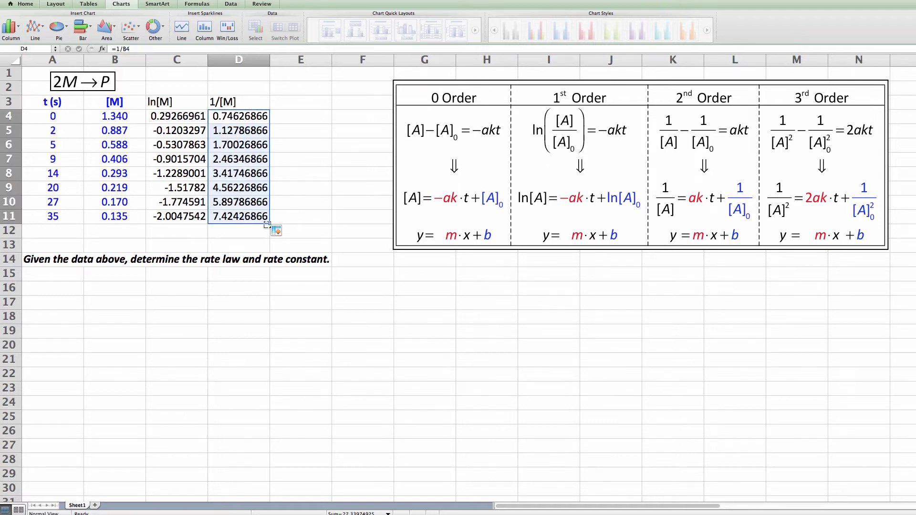
Insert a marker-only scatter chart of A4:A11 against D4:D11, placed below the question text.
click(57, 117)
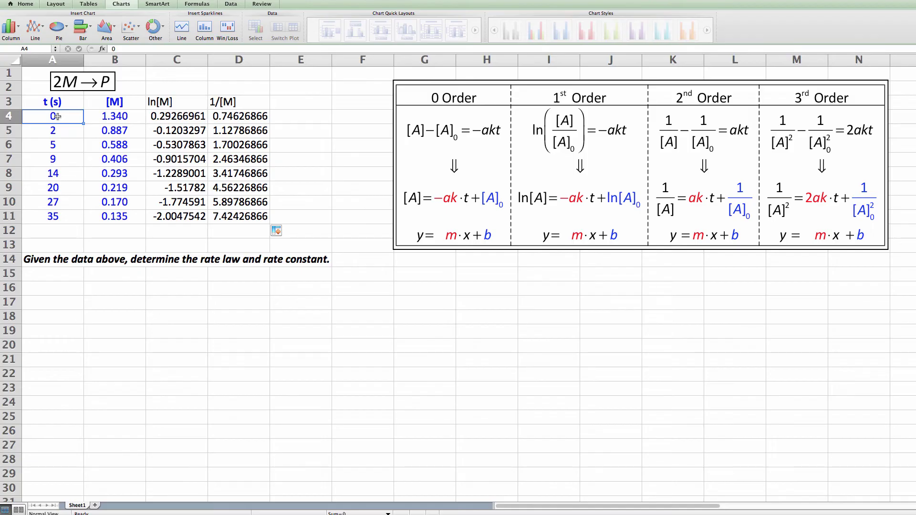
drag(57, 116, 60, 217)
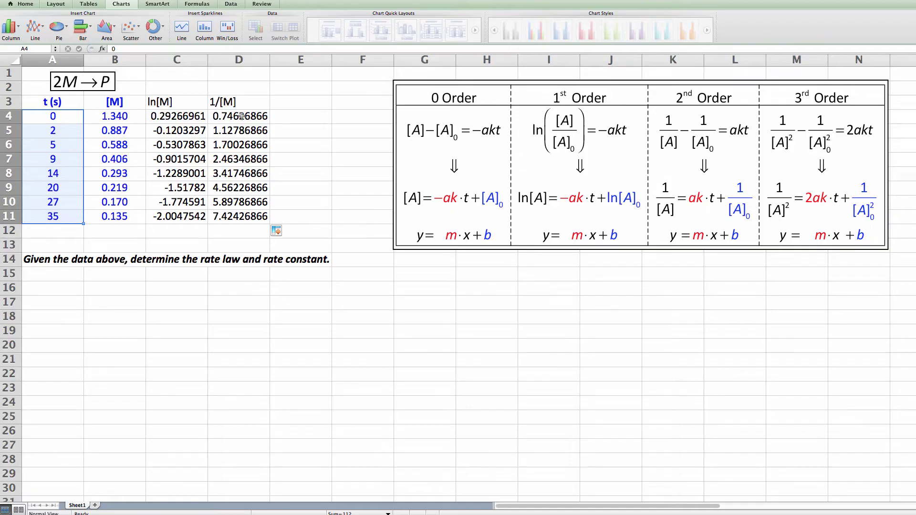
drag(242, 116, 243, 216)
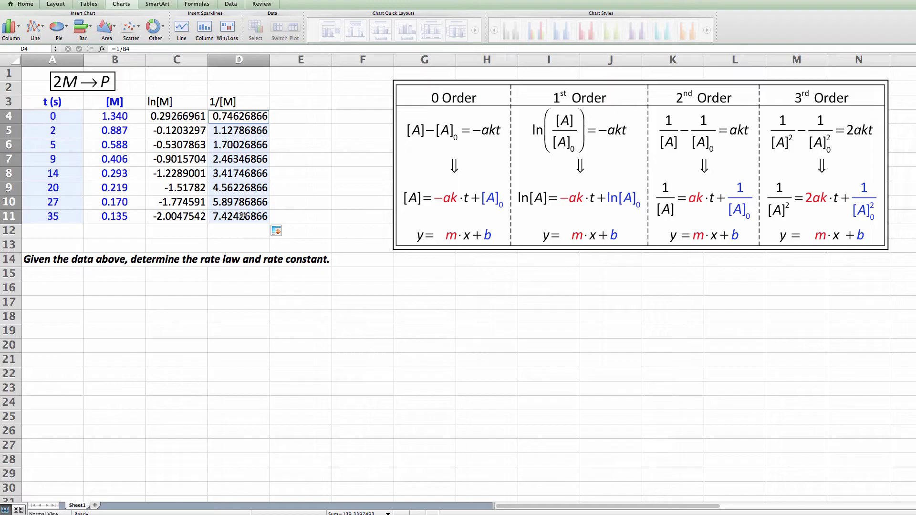
click(128, 32)
click(90, 79)
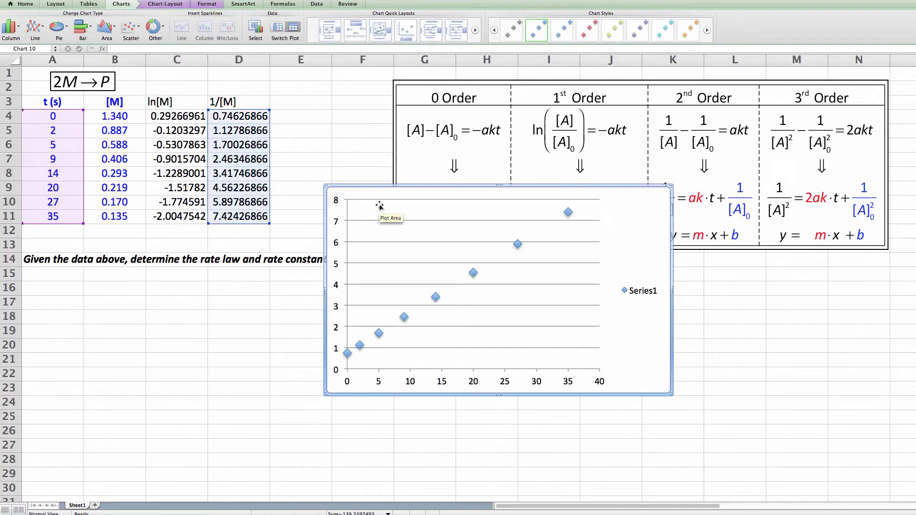
drag(621, 244, 387, 329)
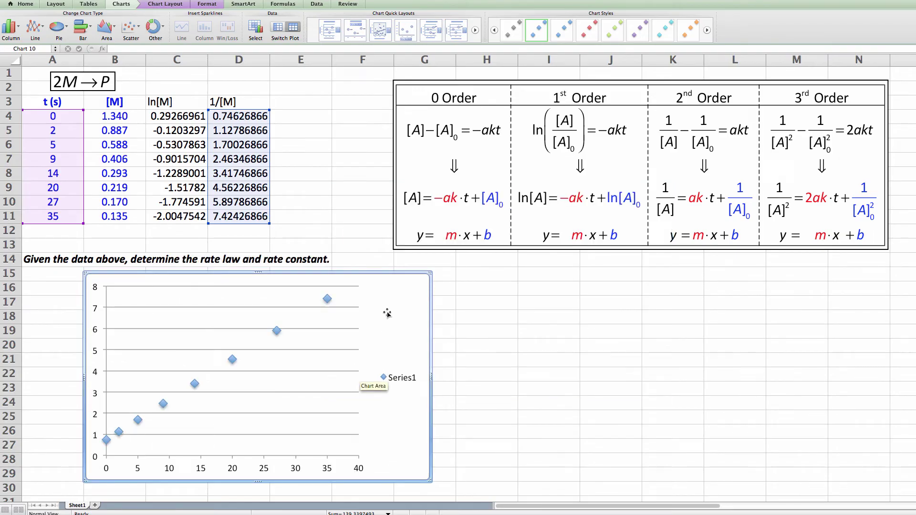
Add a linear trendline showing equation y = 0.1908x + 0.7463, positioned at the plot's top left.
right_click(329, 301)
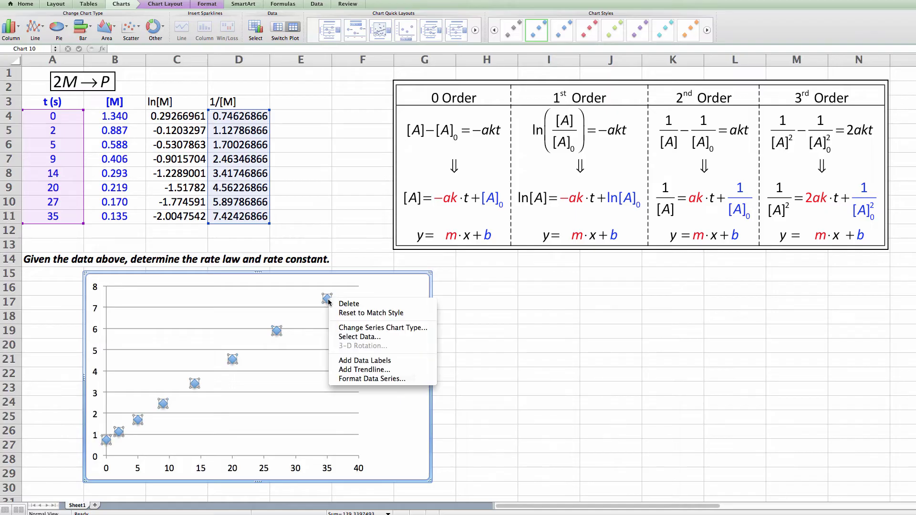
click(360, 370)
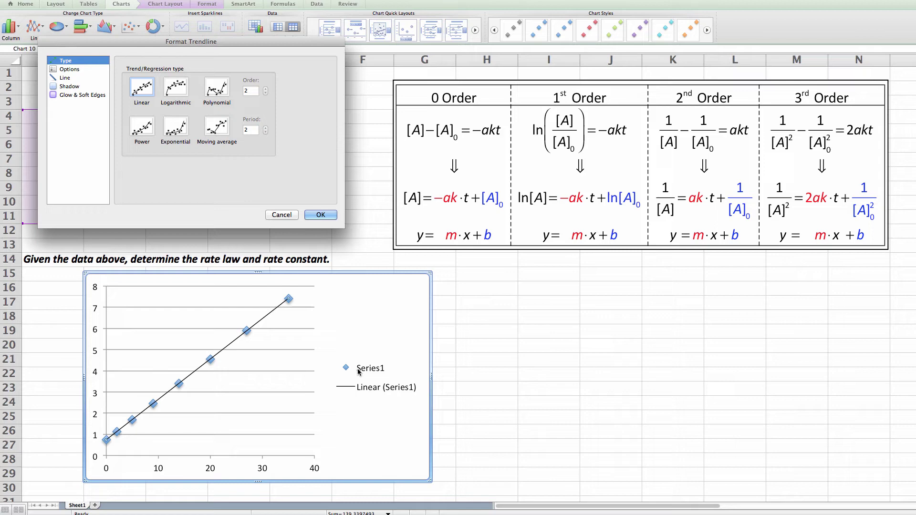
click(66, 70)
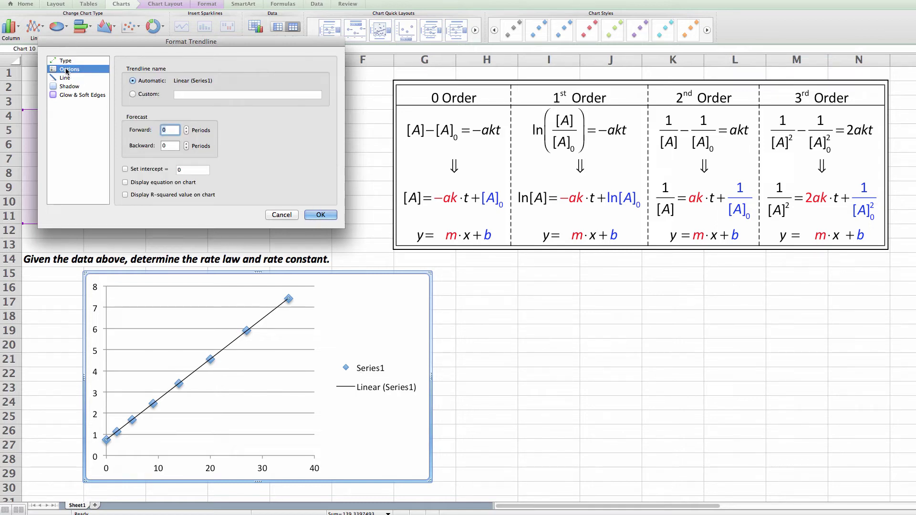
click(125, 184)
click(320, 216)
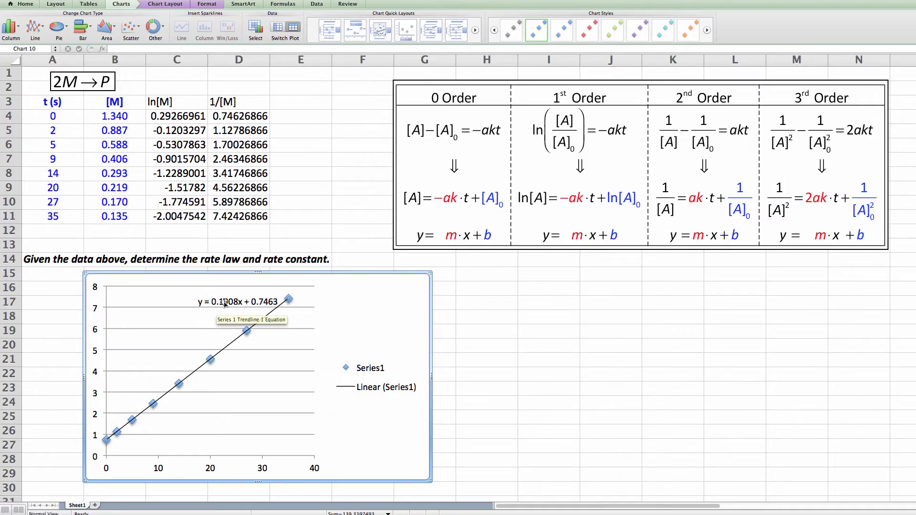
drag(232, 301, 203, 298)
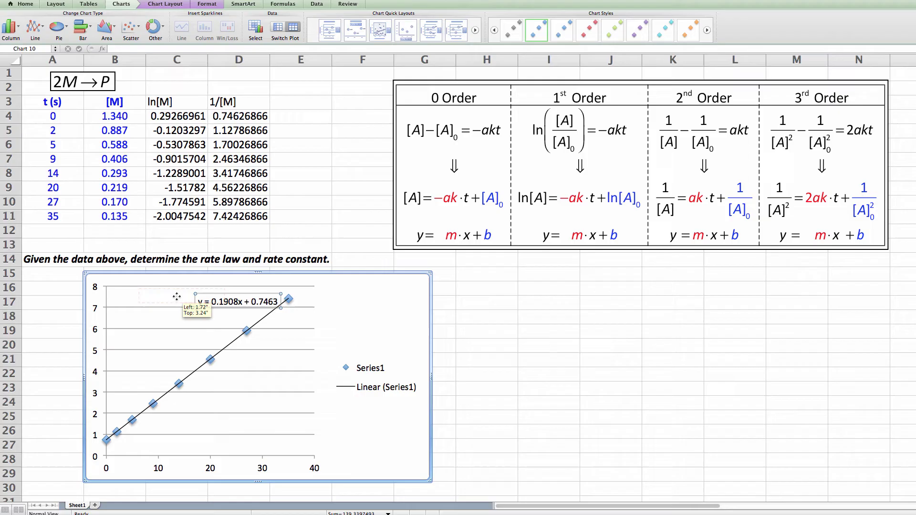
drag(176, 297, 173, 298)
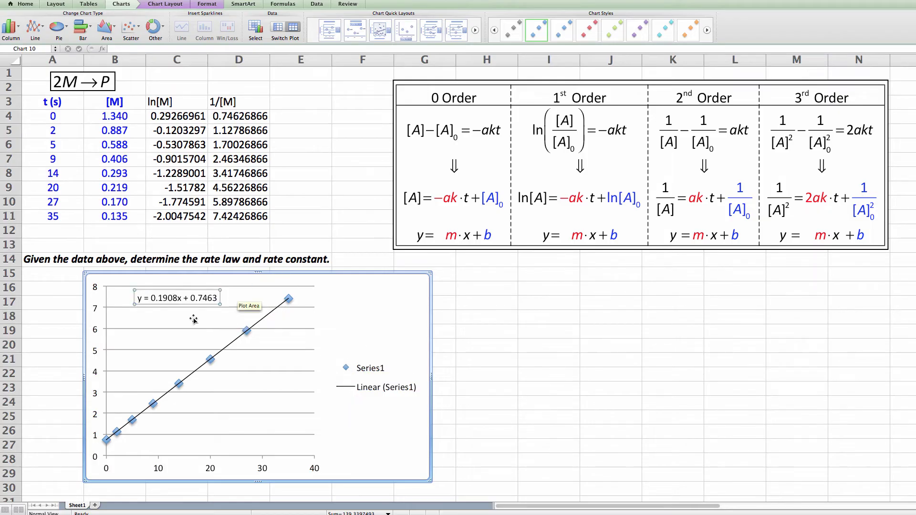
click(348, 319)
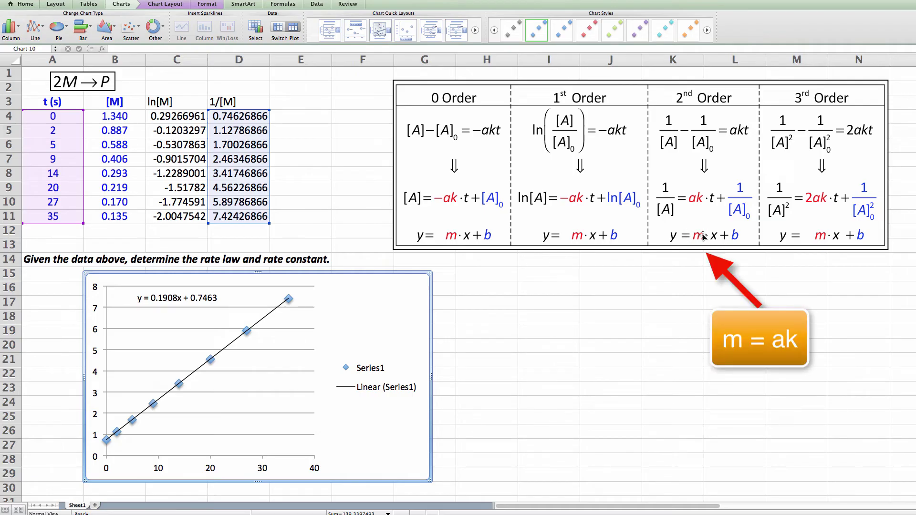
Record the trendline slope 0.1908 in cell I16.
click(531, 293)
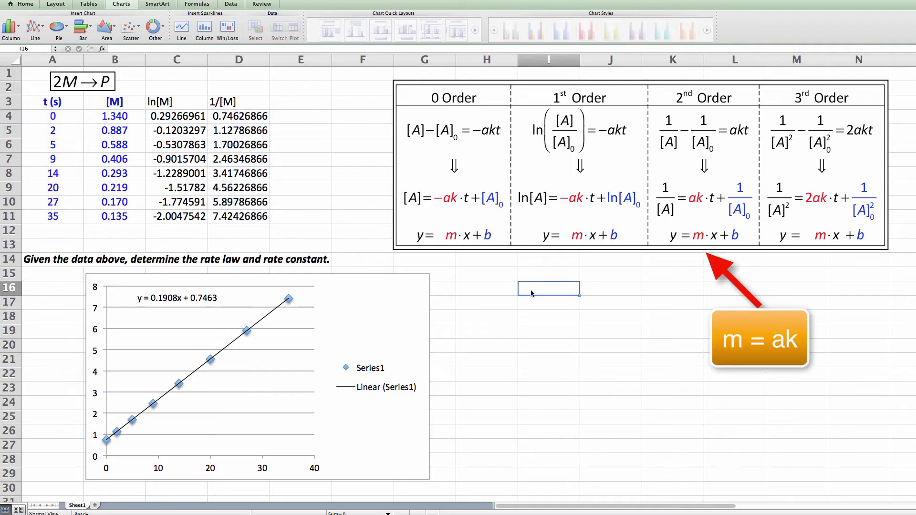
text(.1908)
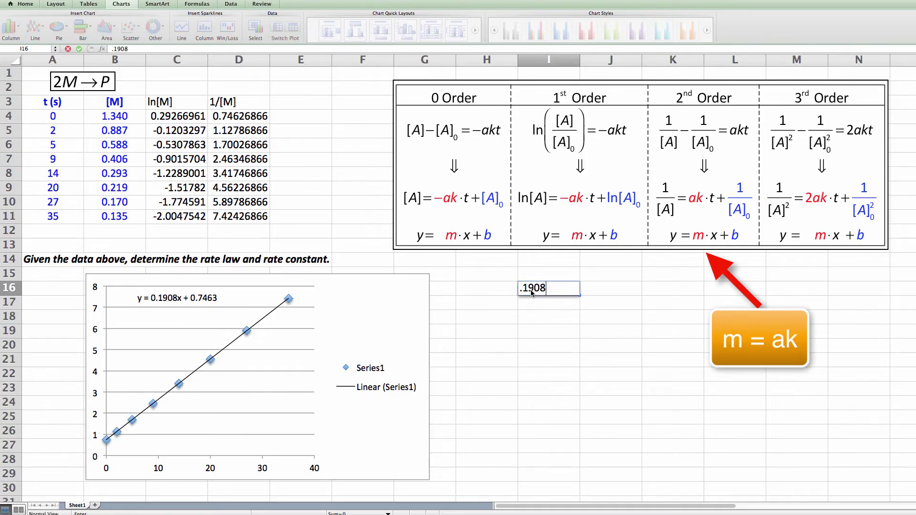
key(Return)
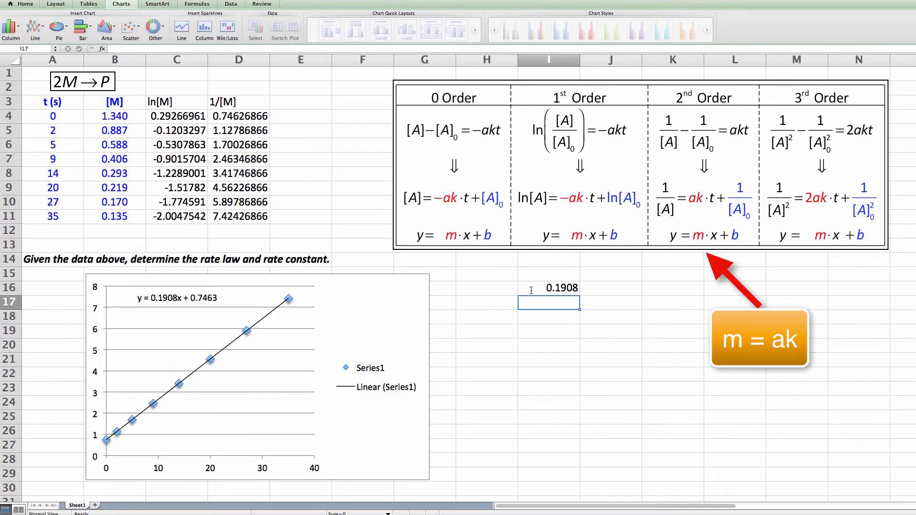
click(598, 288)
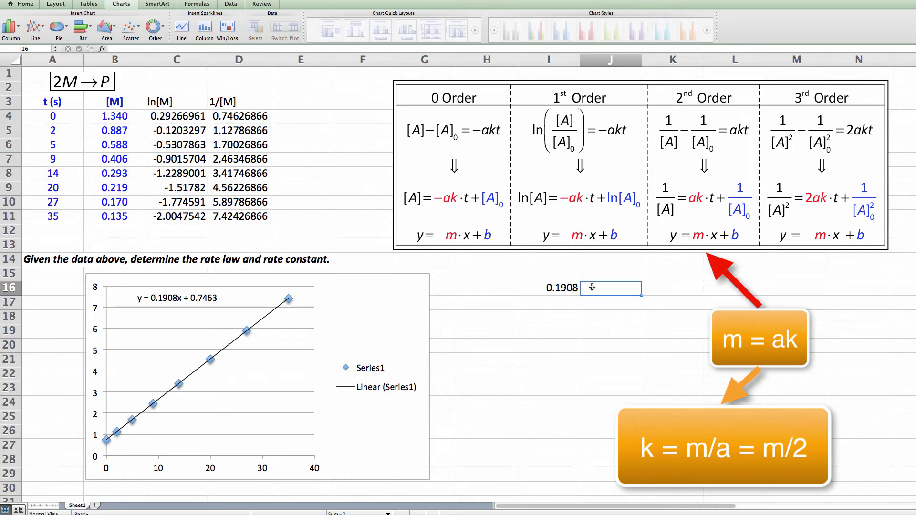
Change I16 to =0.1908/2 so it shows the rate constant 0.0954.
click(559, 288)
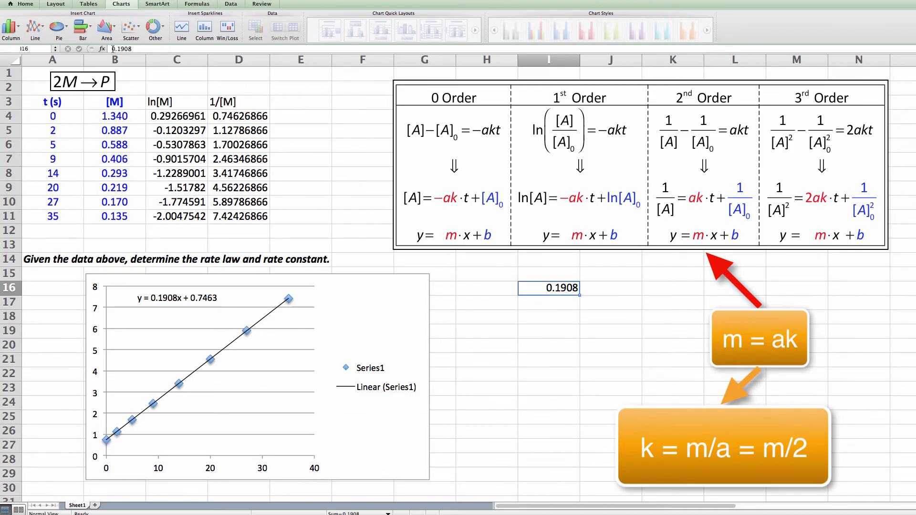
double_click(542, 289)
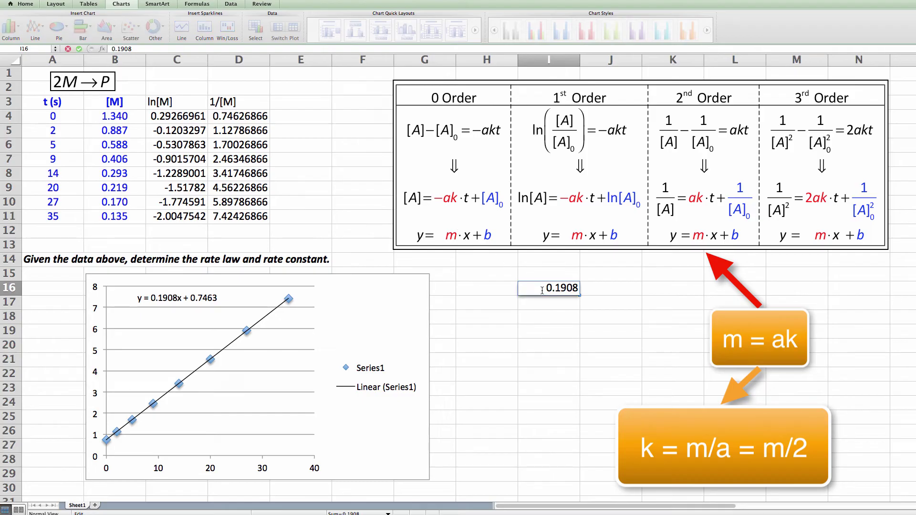
text(=)
text(/2)
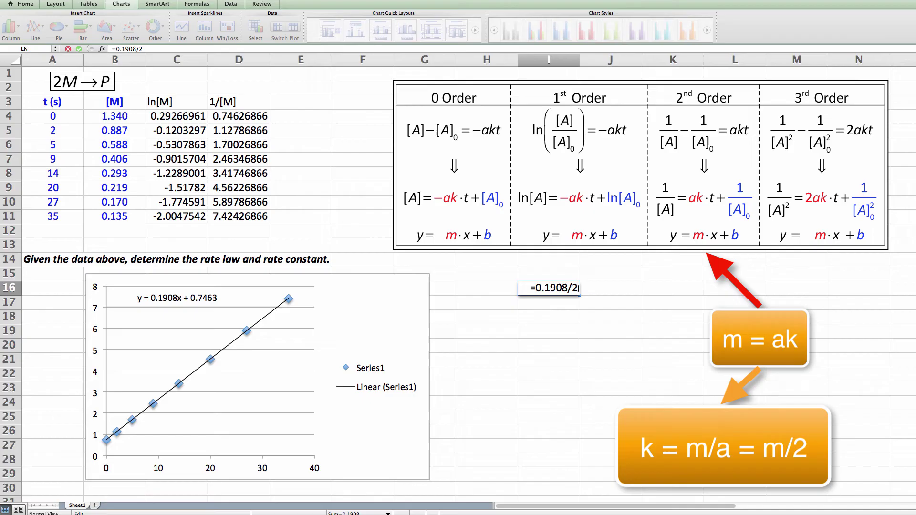
key(Return)
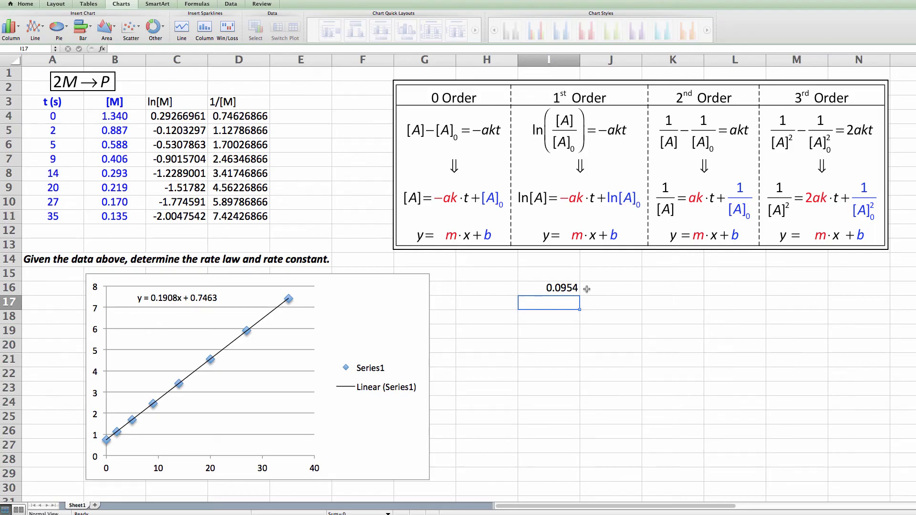
Label the value with 'k =' in H16 and units 'M-1 s-1' in J16.
click(498, 292)
text(k =)
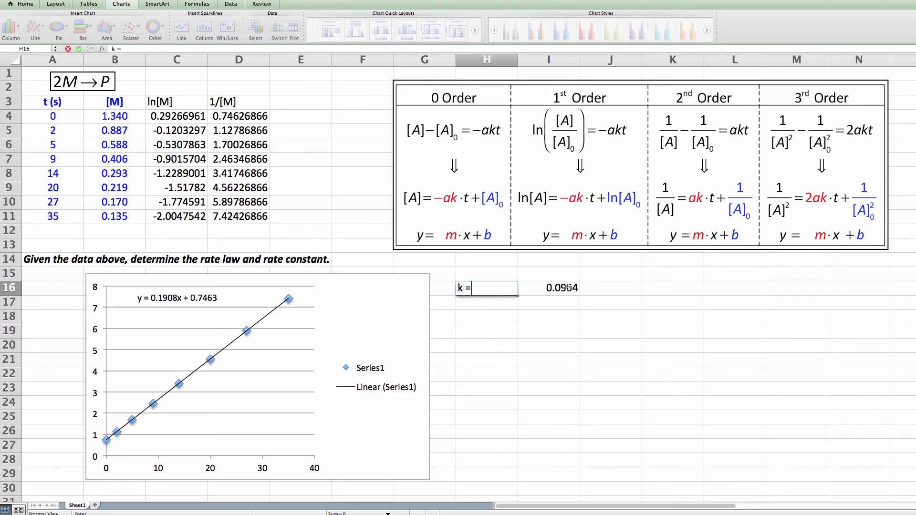
click(587, 293)
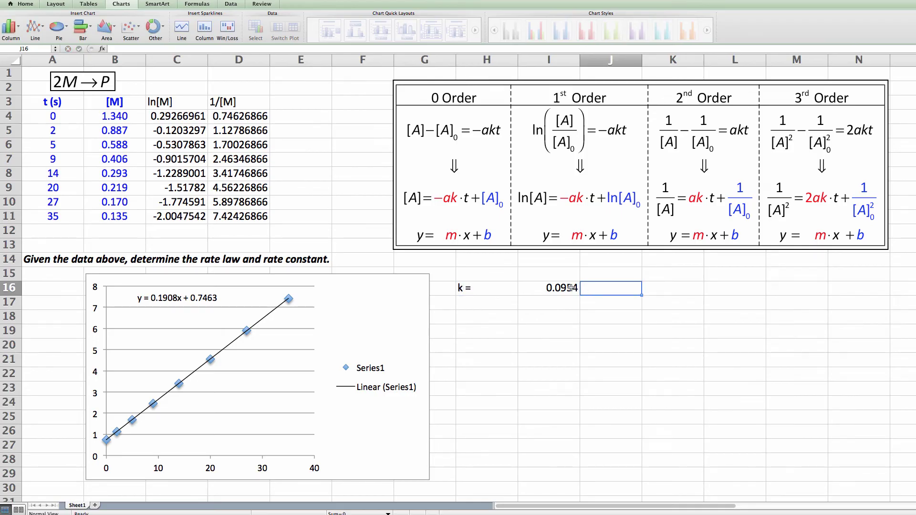
click(571, 288)
click(591, 288)
text(M-1 s-1)
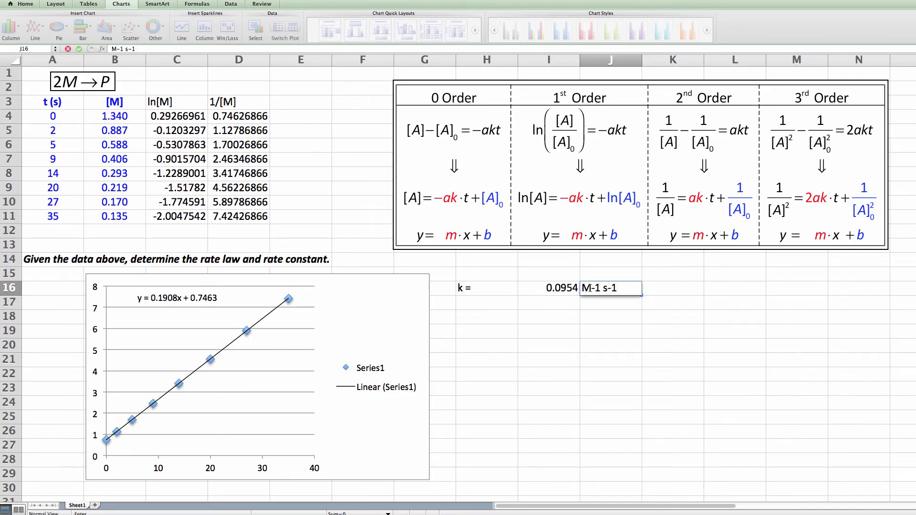
key(Return)
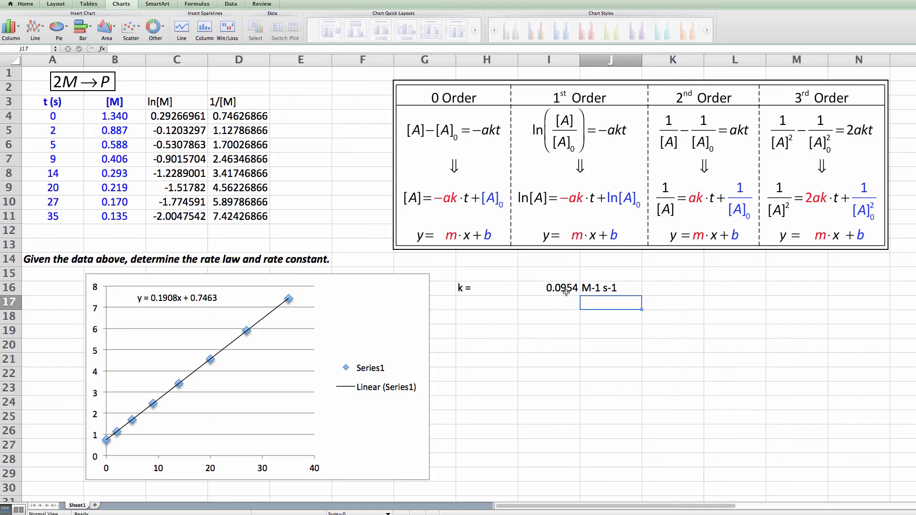
Write the rate law 'rate = k [M]^2' in cell H17.
click(481, 305)
text(r)
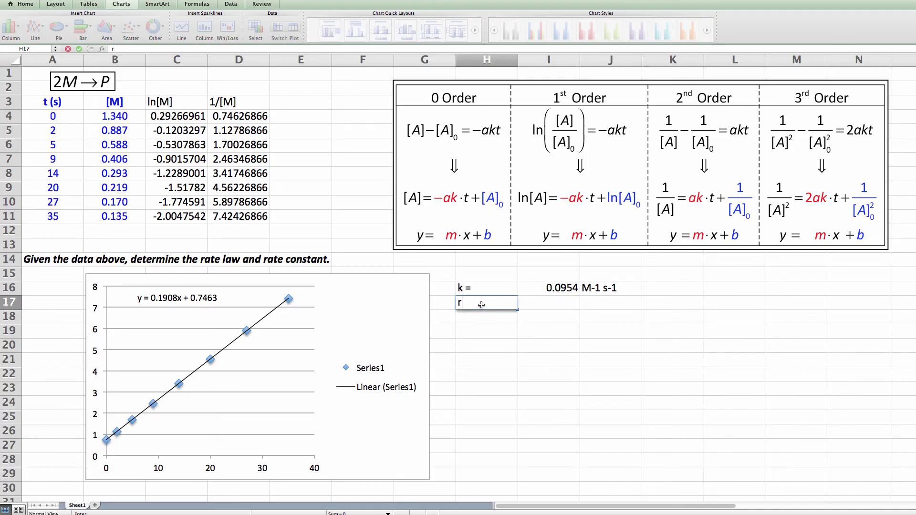
text(ate = k [M]^2)
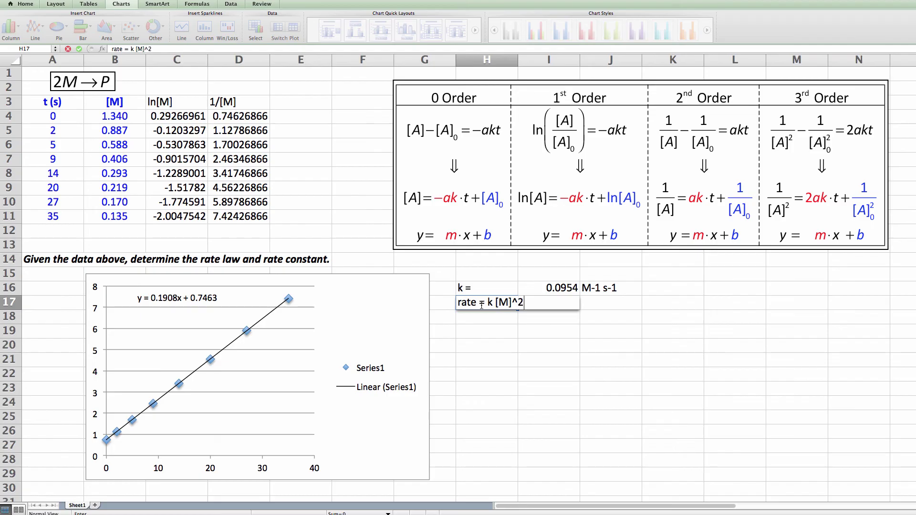
key(Return)
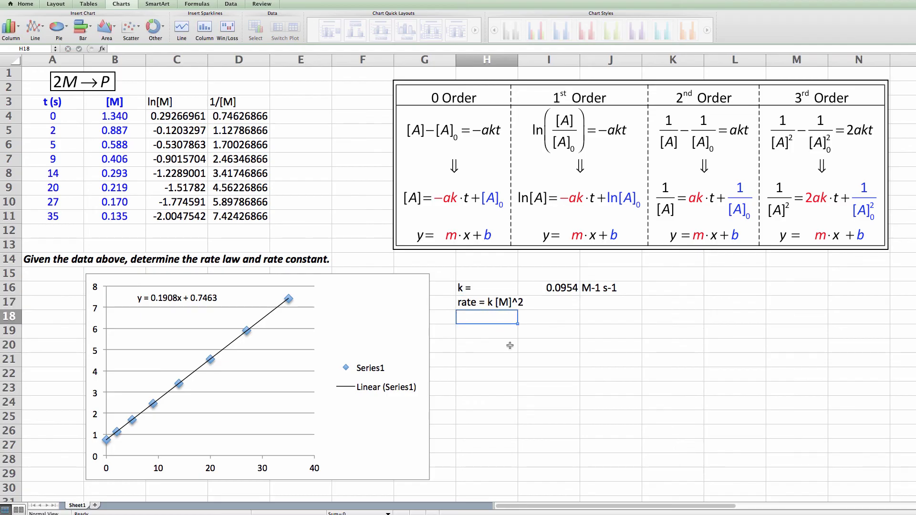
click(486, 305)
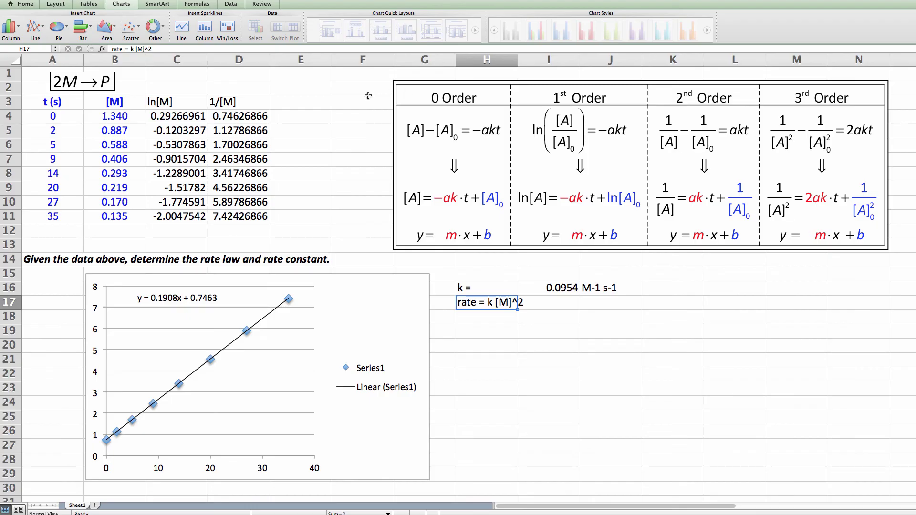
Add the 1/[M]^2 heading in E3 with =1/B4^2 filled down through E11.
click(291, 102)
text(1)
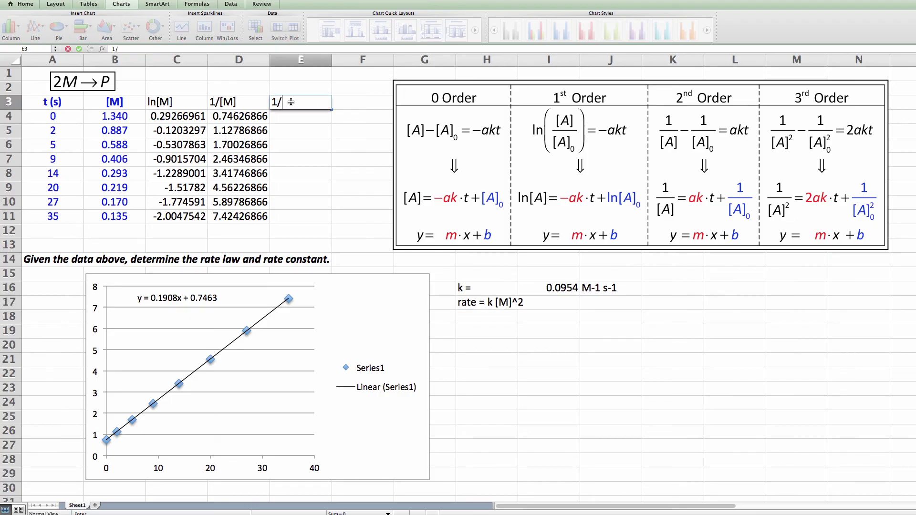
text(/[M]^2)
key(Return)
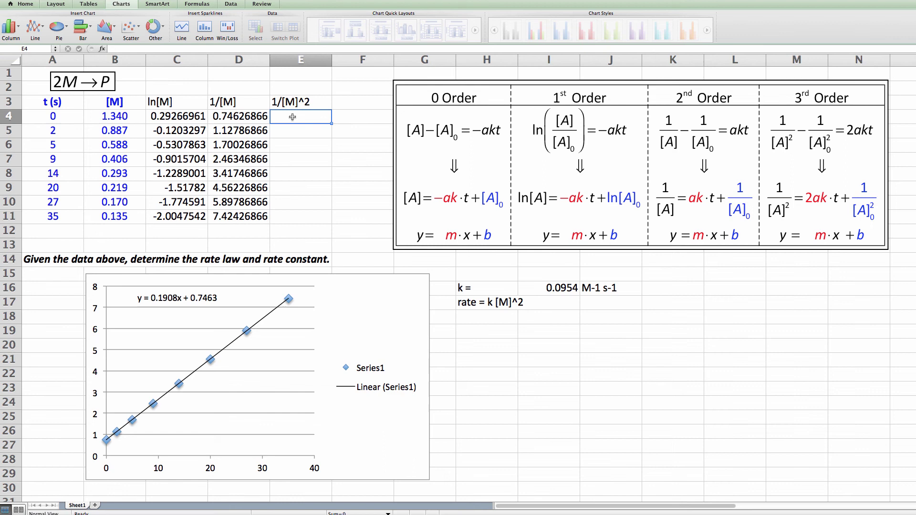
text(=)
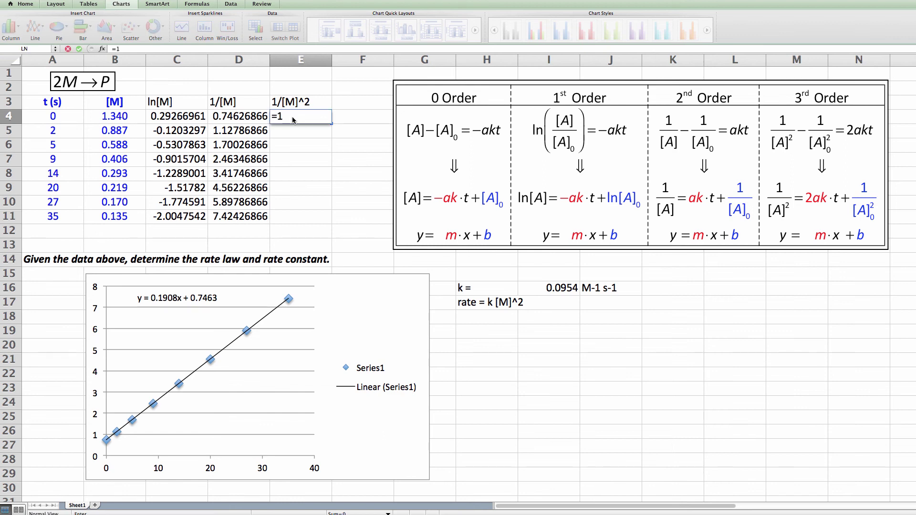
text(1/)
click(121, 116)
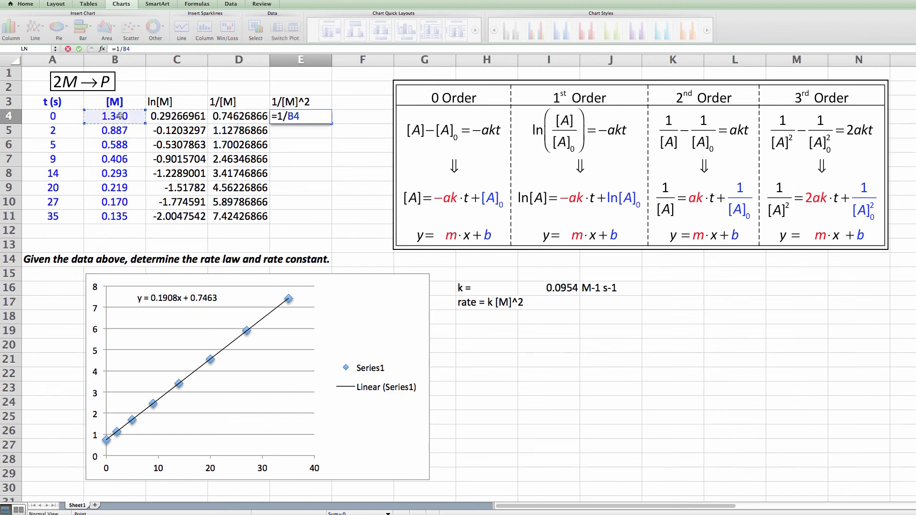
text(^2)
key(Return)
click(295, 113)
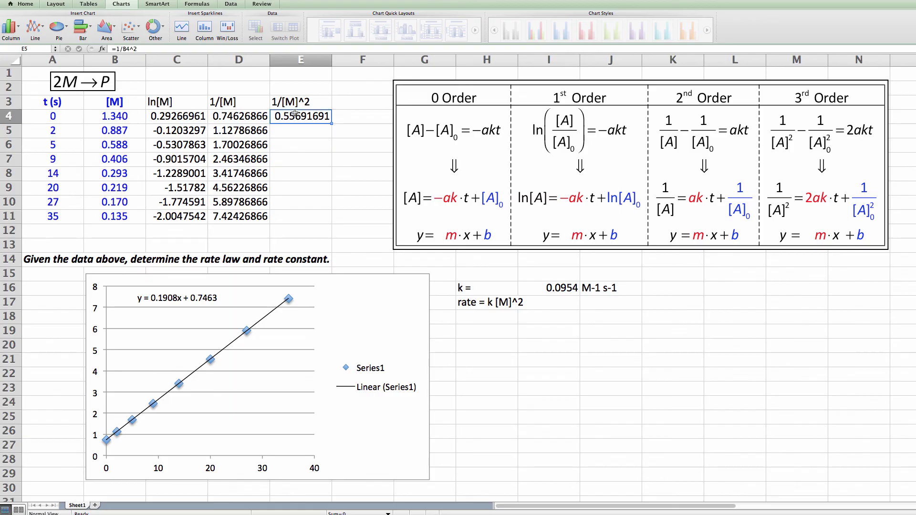
drag(332, 123, 330, 223)
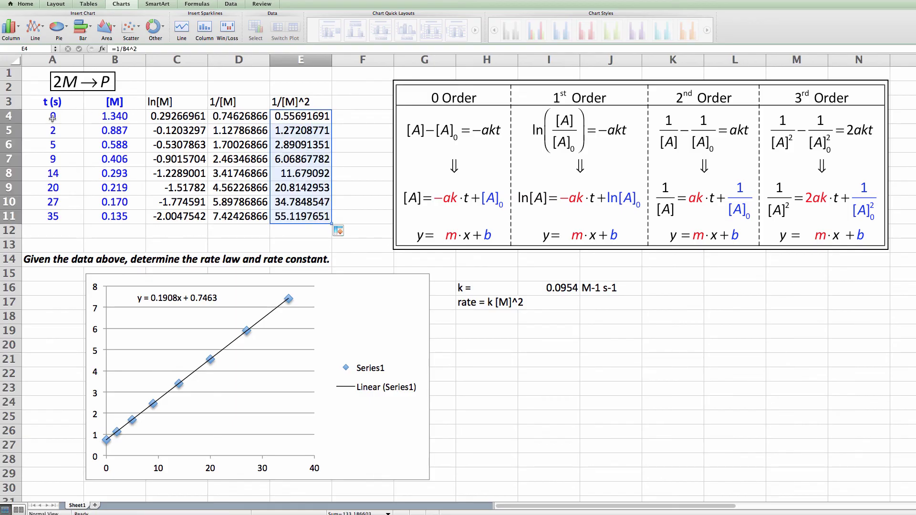
Plot E4:E11 against time A4:A11 as a marker-only scatter chart below the order table.
drag(52, 117, 51, 217)
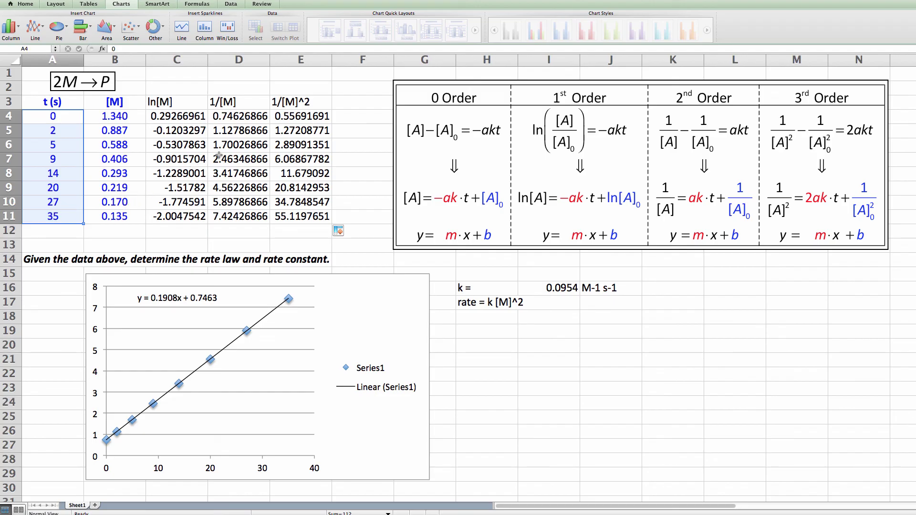
drag(285, 117, 288, 213)
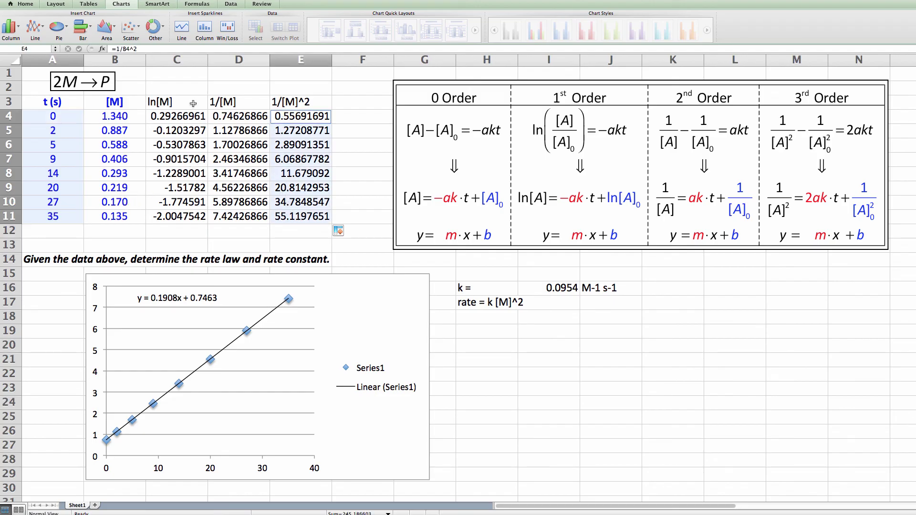
click(128, 28)
click(90, 78)
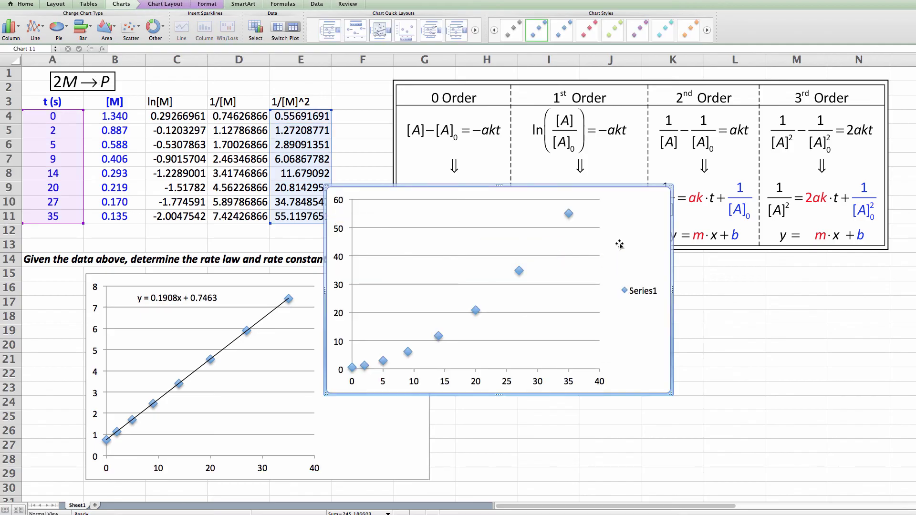
drag(611, 247, 784, 322)
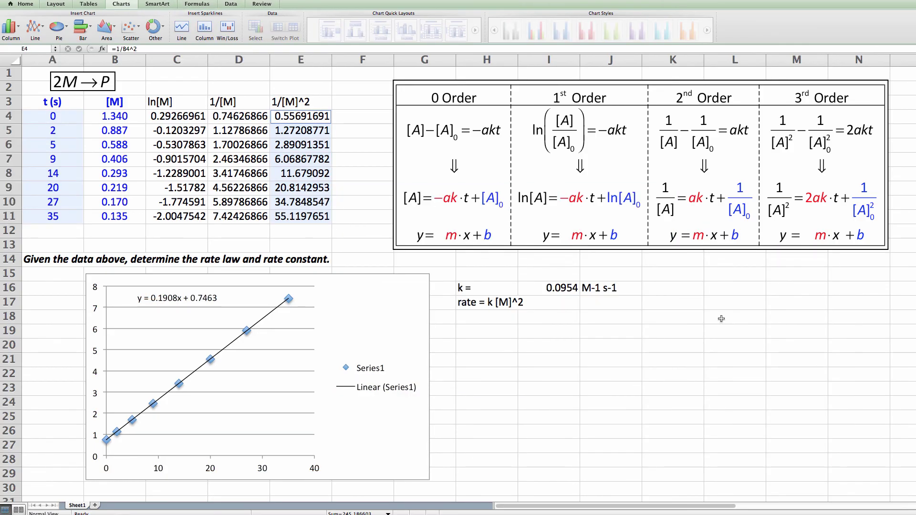
click(710, 336)
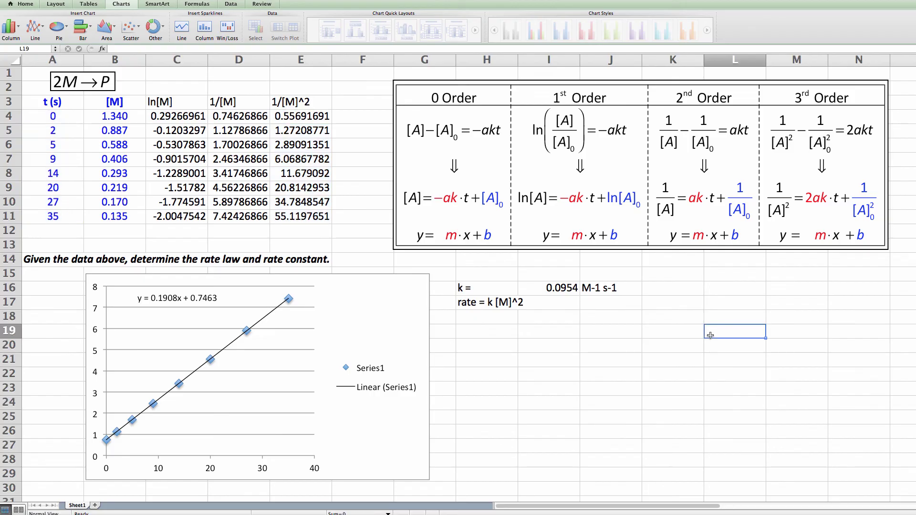